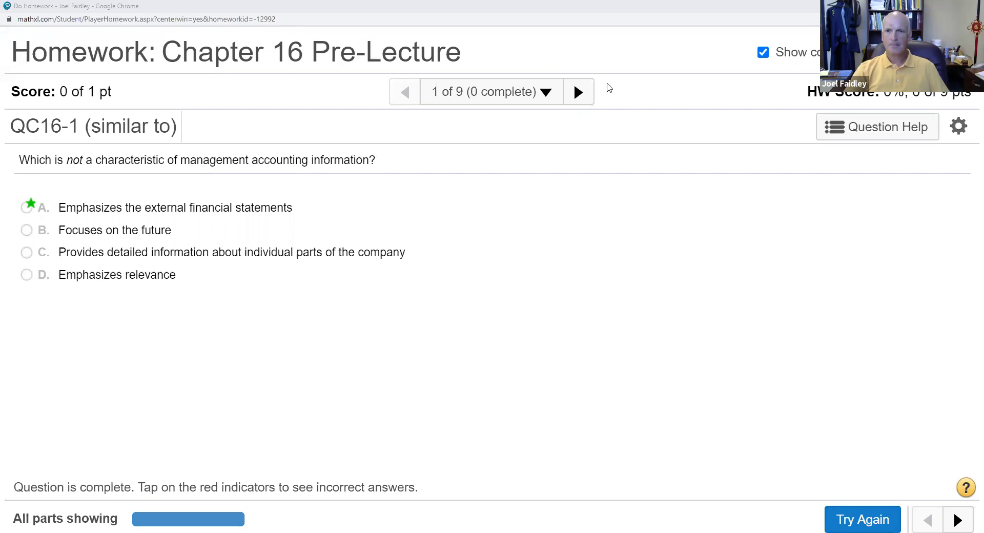
Page through Chapter 16 Pre-Lecture questions 2 to 6, reviewing the correct answer to each.
click(578, 94)
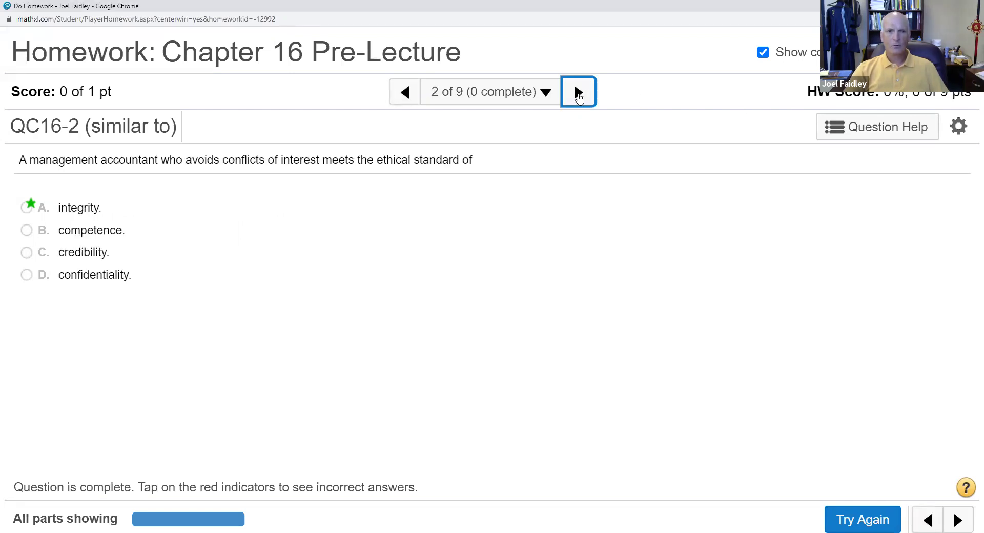
click(579, 94)
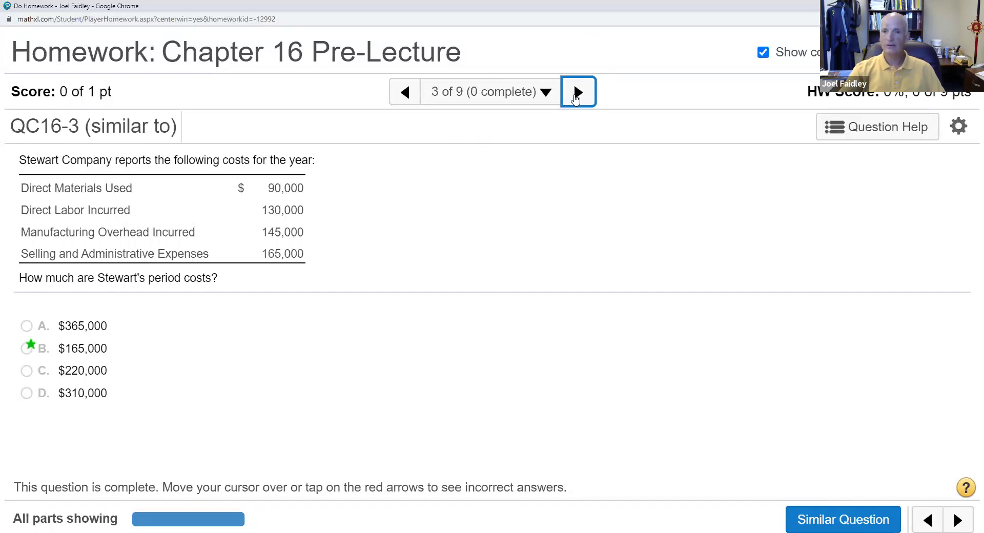
click(578, 93)
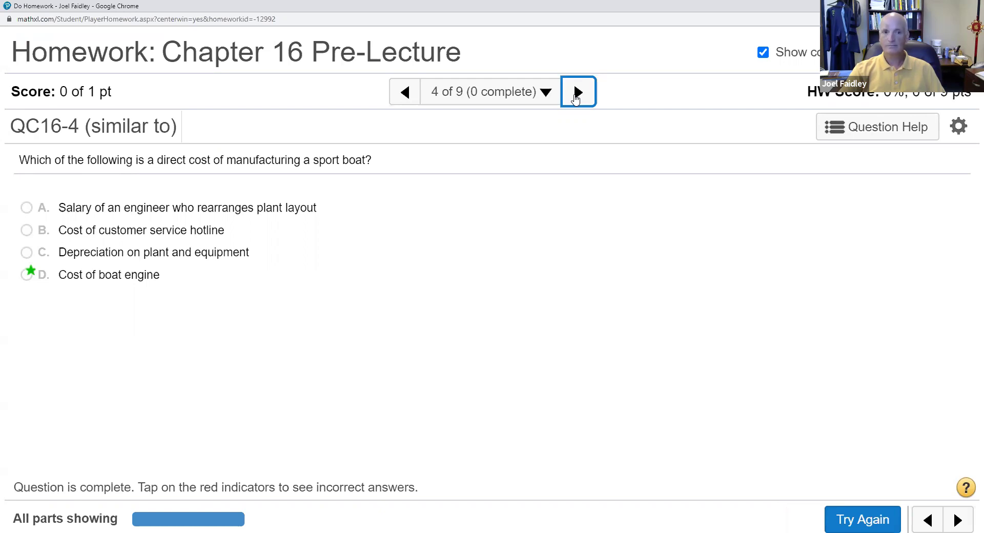
click(577, 93)
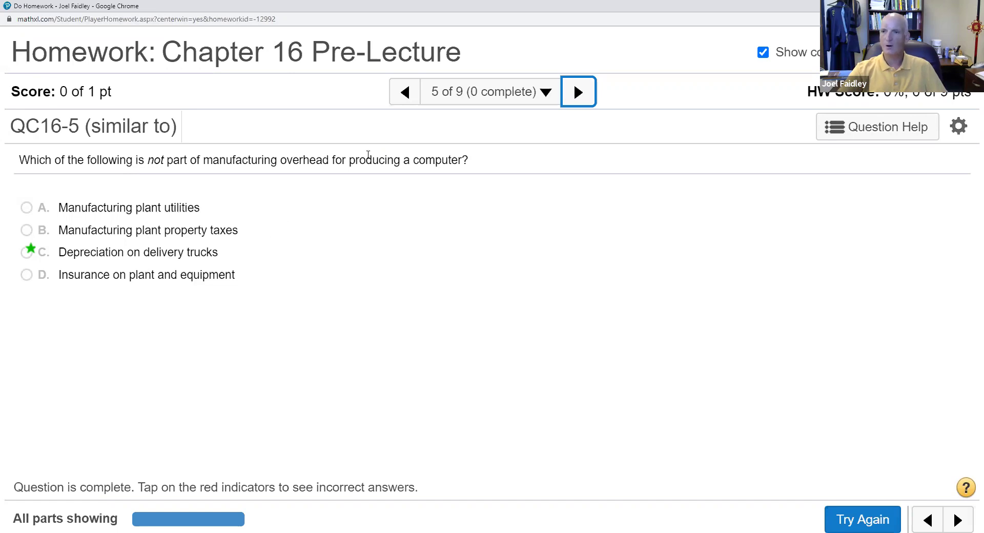
click(579, 95)
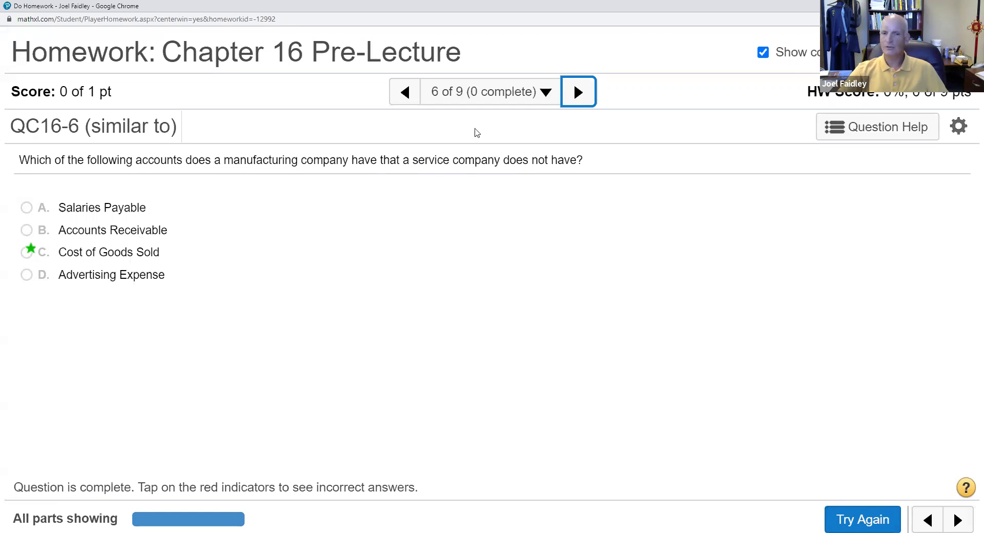
Review Pre-Lecture question 7 with its bakery data table open, and advance through question 8 to question 9.
click(567, 92)
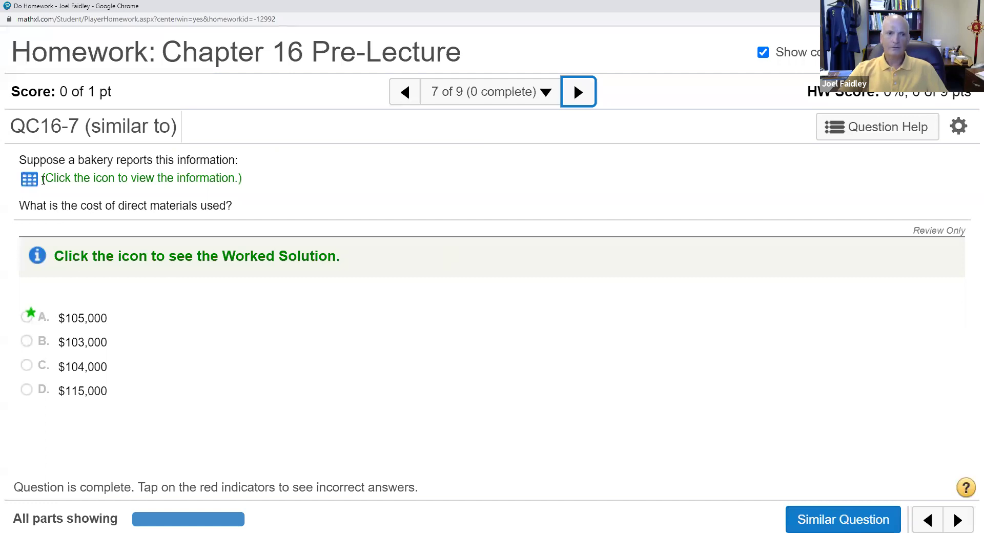
click(29, 179)
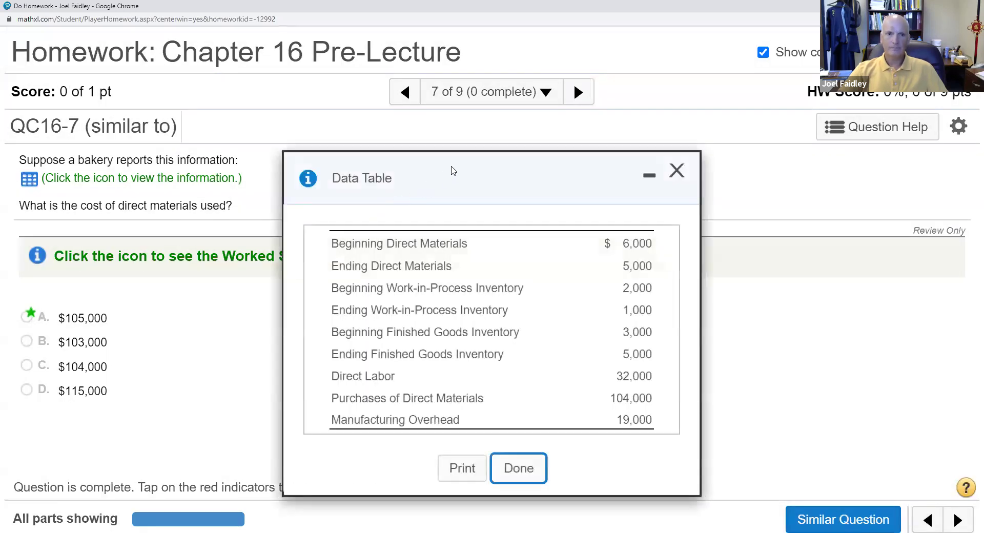
drag(452, 169, 470, 159)
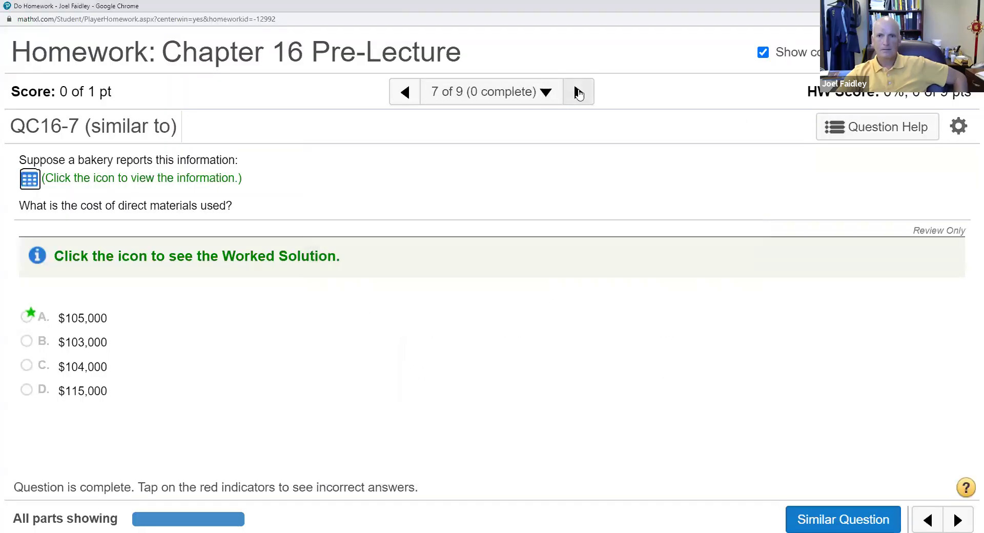
click(578, 92)
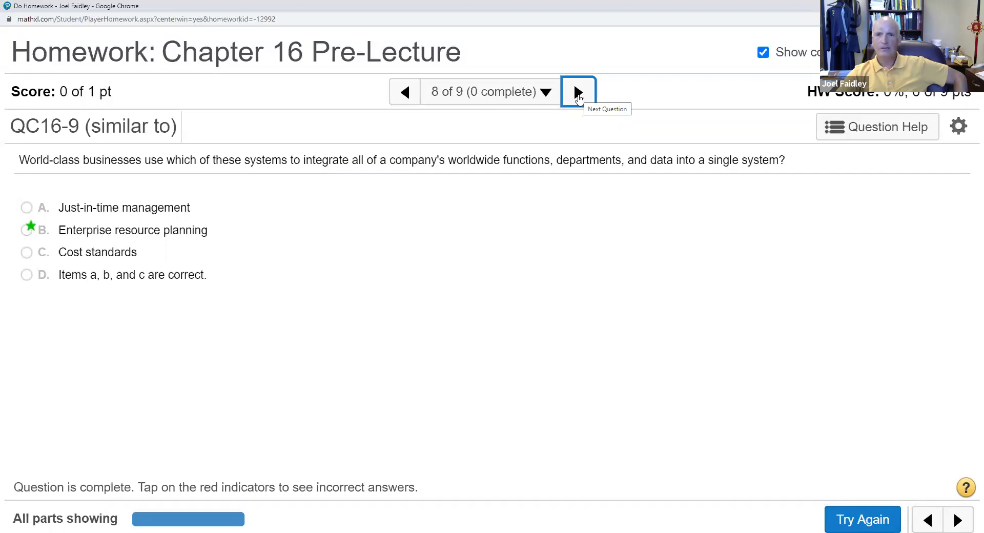
click(578, 97)
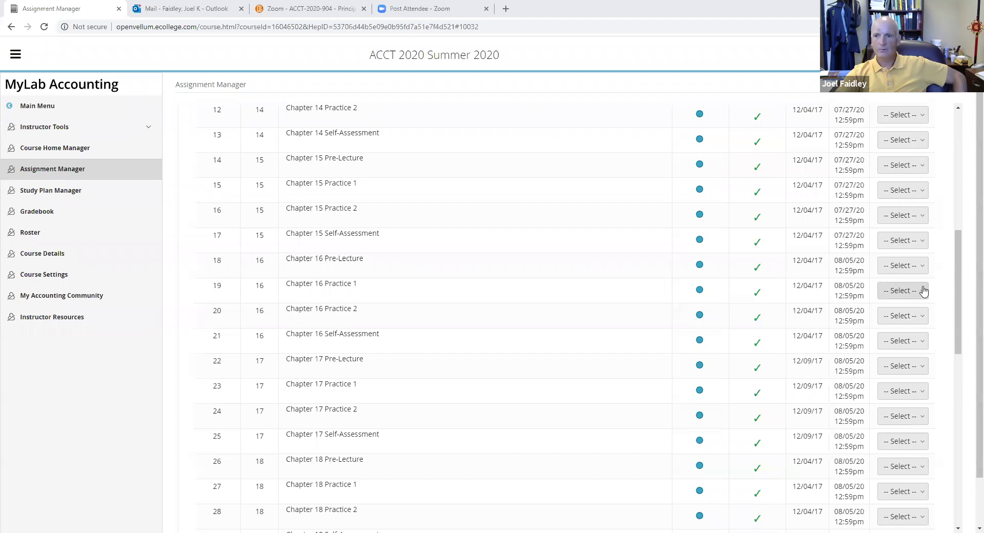
Open the Chapter 16 Practice 1 homework from the assignment list.
click(923, 291)
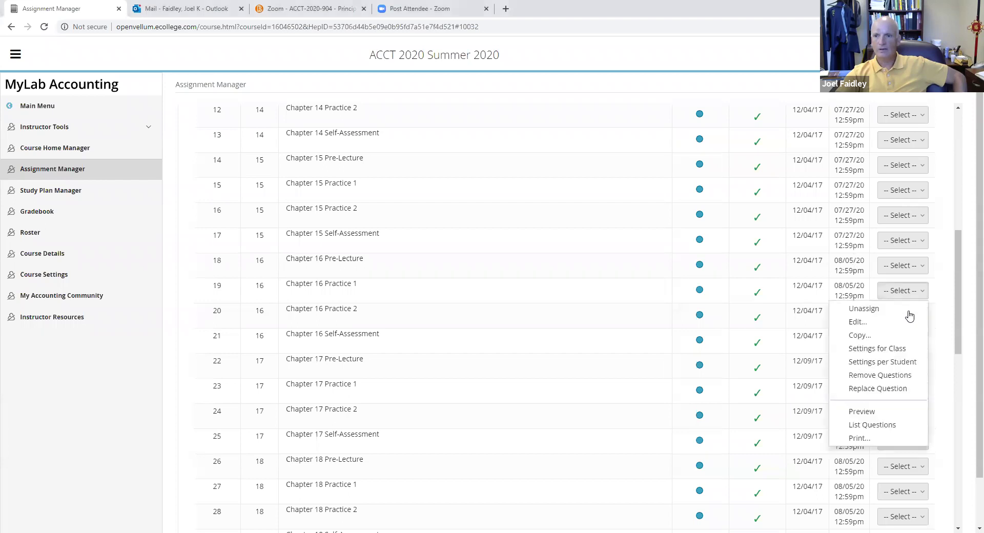
click(882, 367)
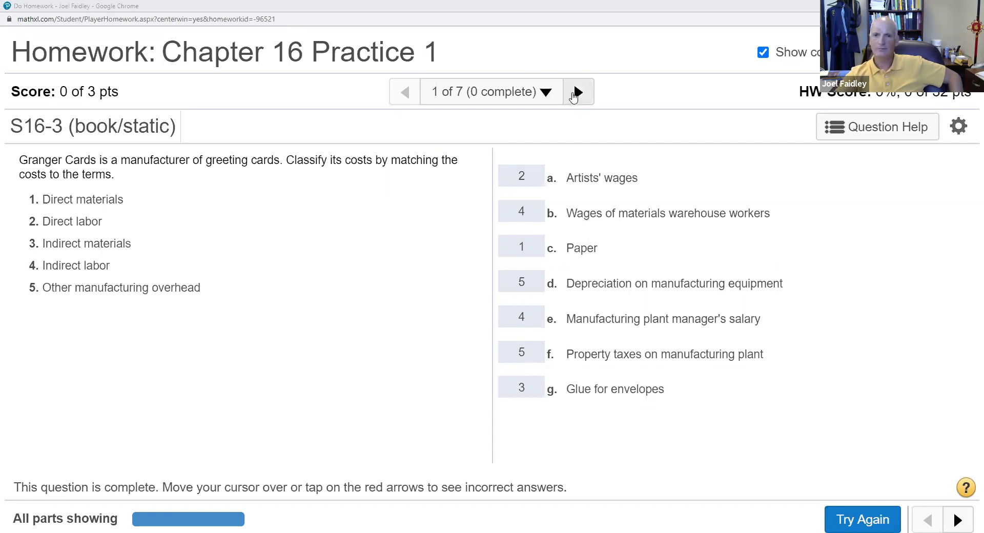
Go to Practice 1 question 2 and place The Wash Pro's data table beside the cost of goods sold computation.
click(575, 94)
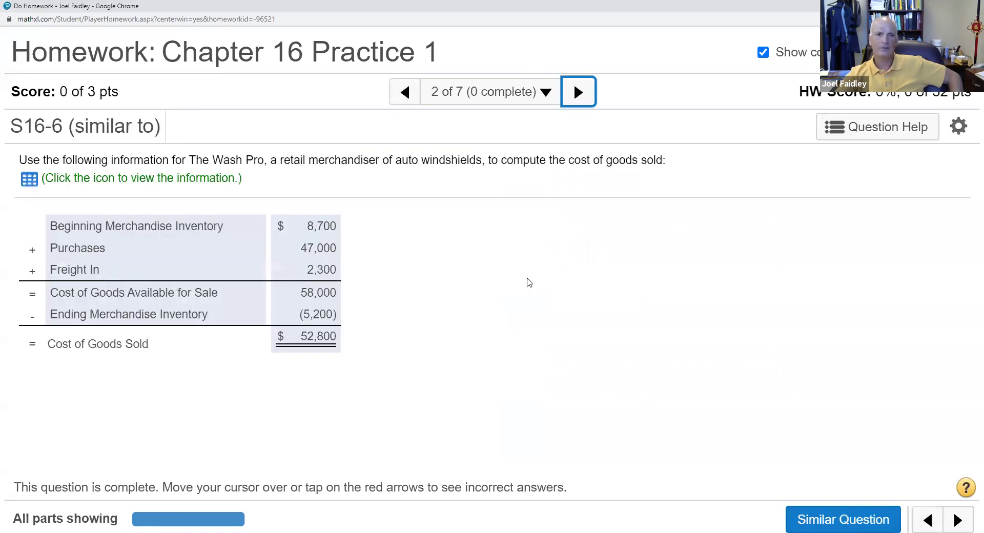
click(30, 179)
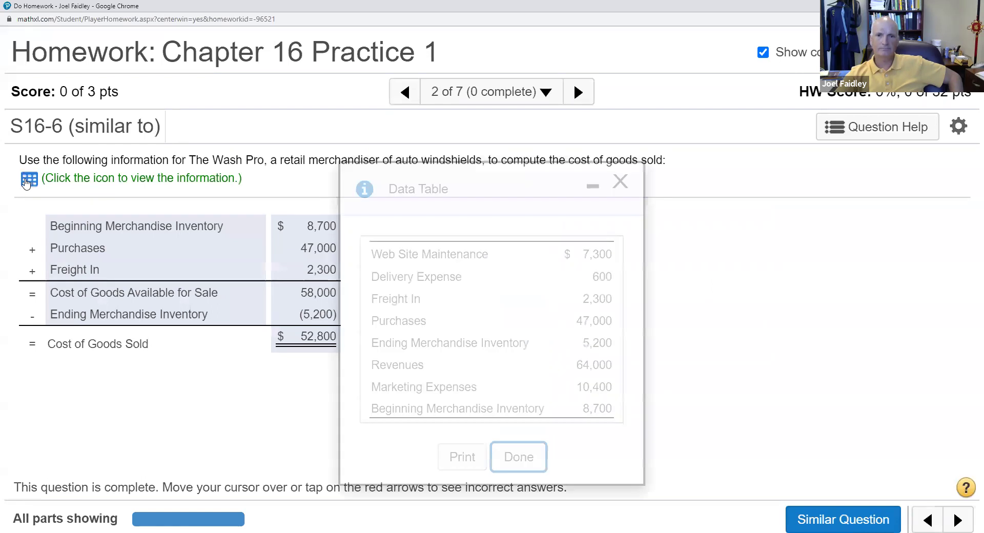
drag(554, 193, 696, 201)
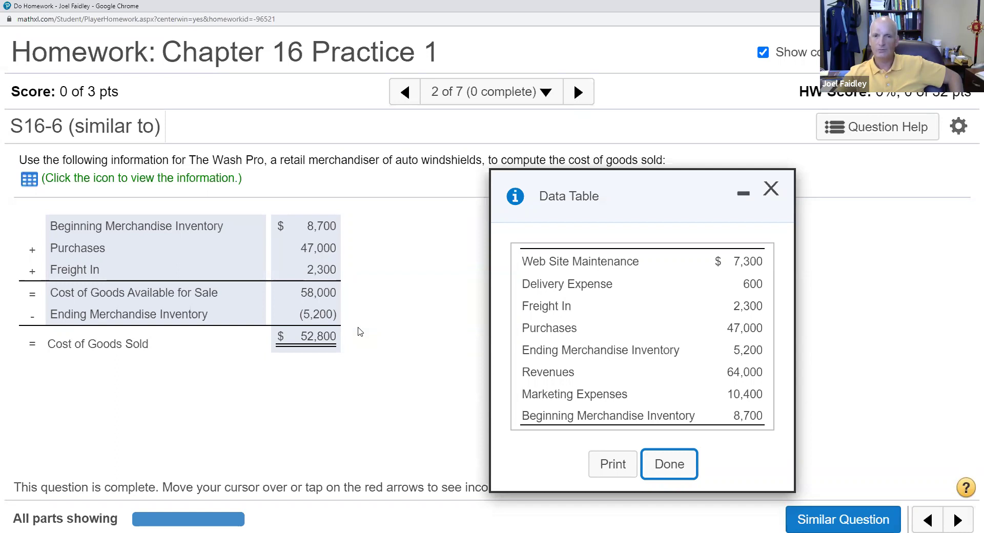
Go to question 3 and review the Snyder Corp. and Jones, Inc. income statements against the source data table, closing the table when done.
click(577, 92)
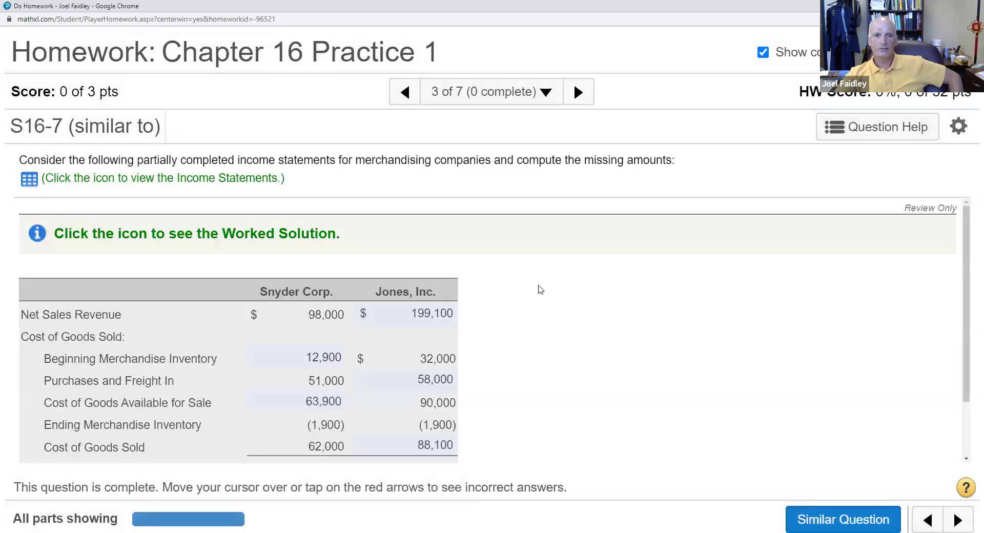
scroll(539, 289, down, 2)
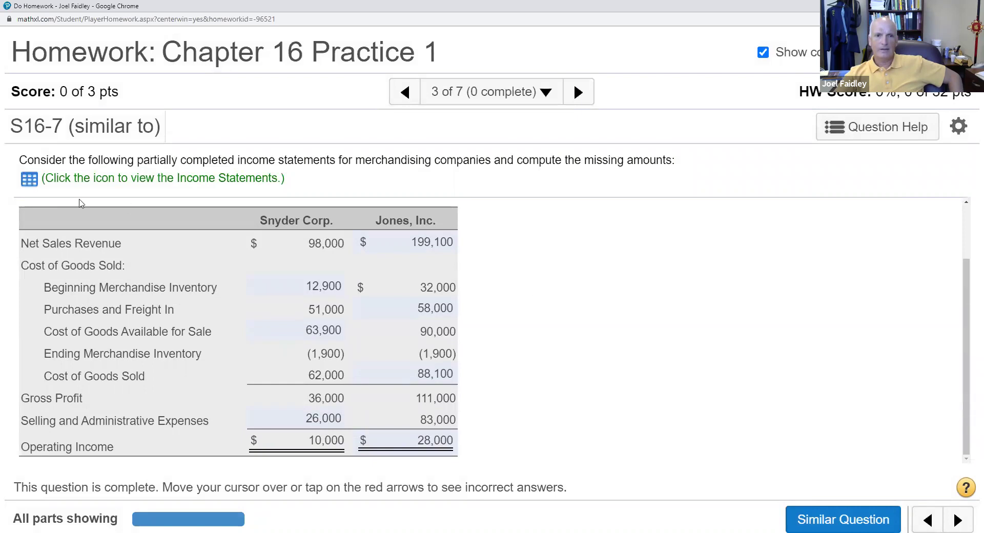
click(37, 182)
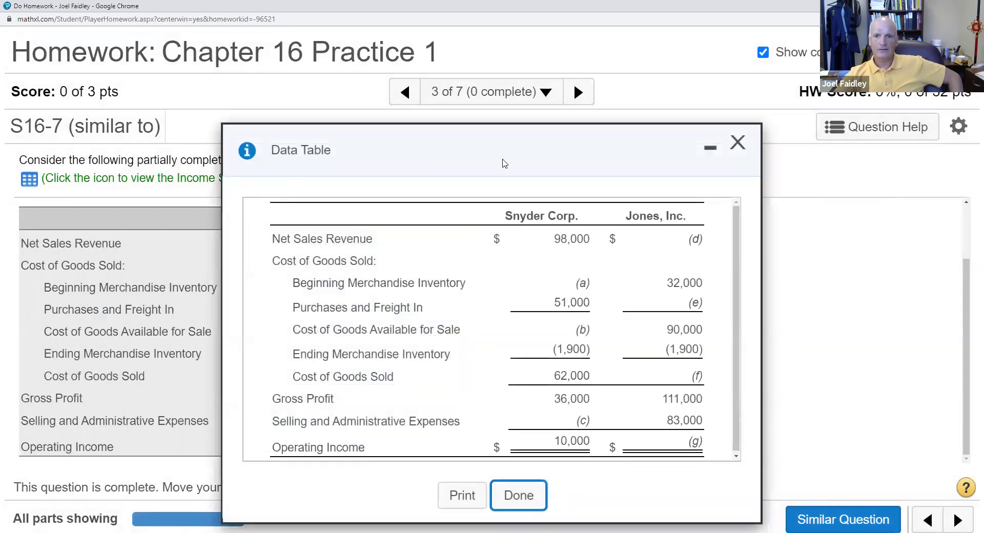
click(738, 144)
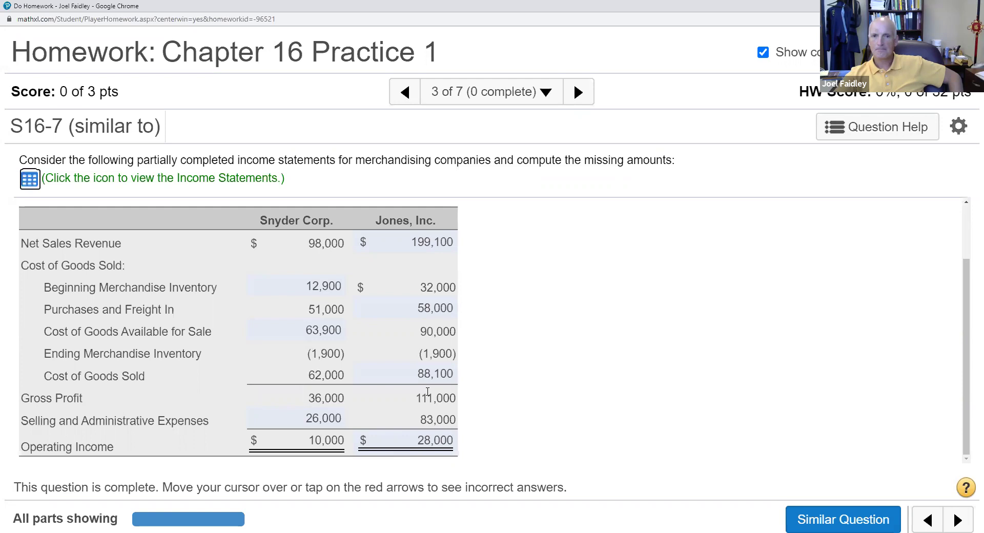
Go to question 4 and read all five definitions matched to ERP, JIT, E-commerce, TQM and Triple bottom line.
click(576, 95)
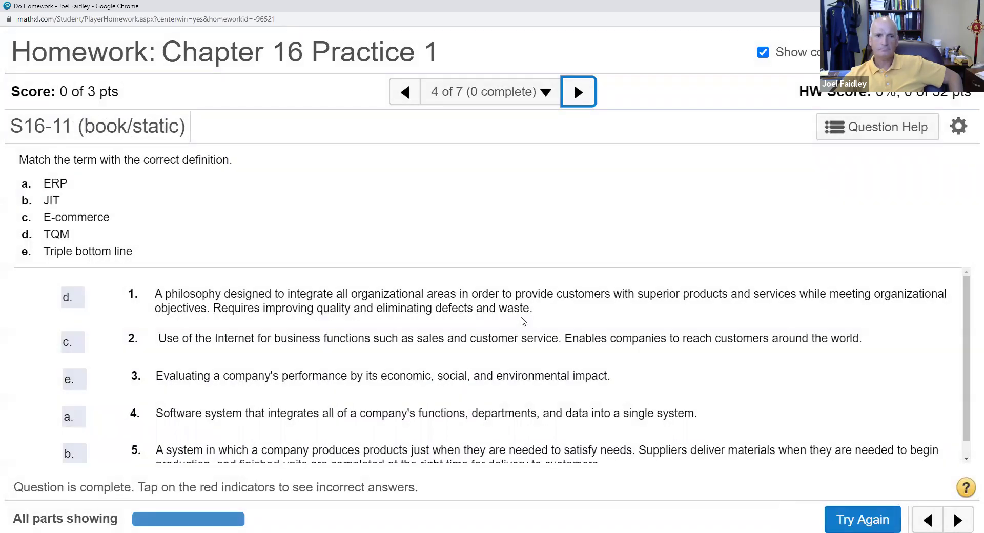
scroll(522, 321, down, 1)
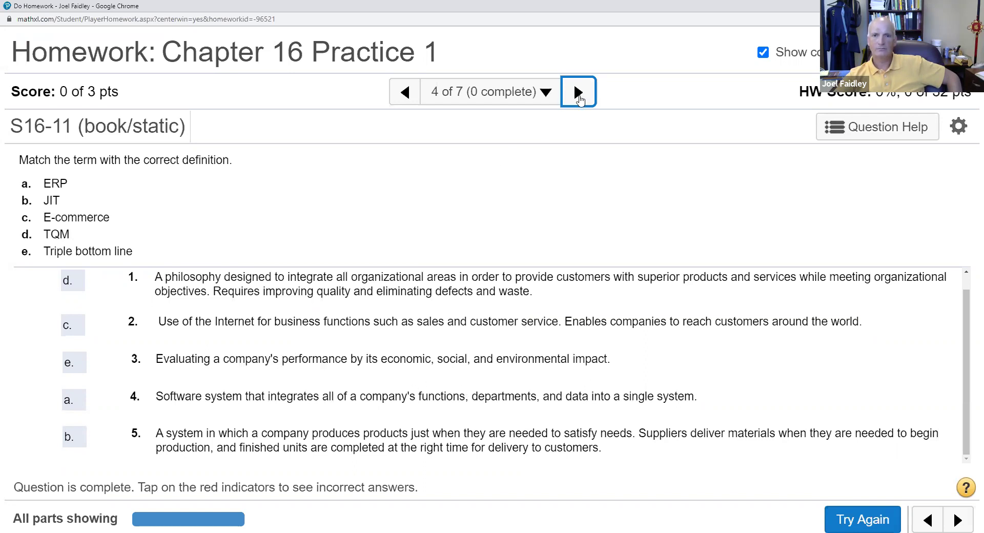
Go to question 5 and examine the full three-company data table used to identify each company type, closing it when done.
click(578, 93)
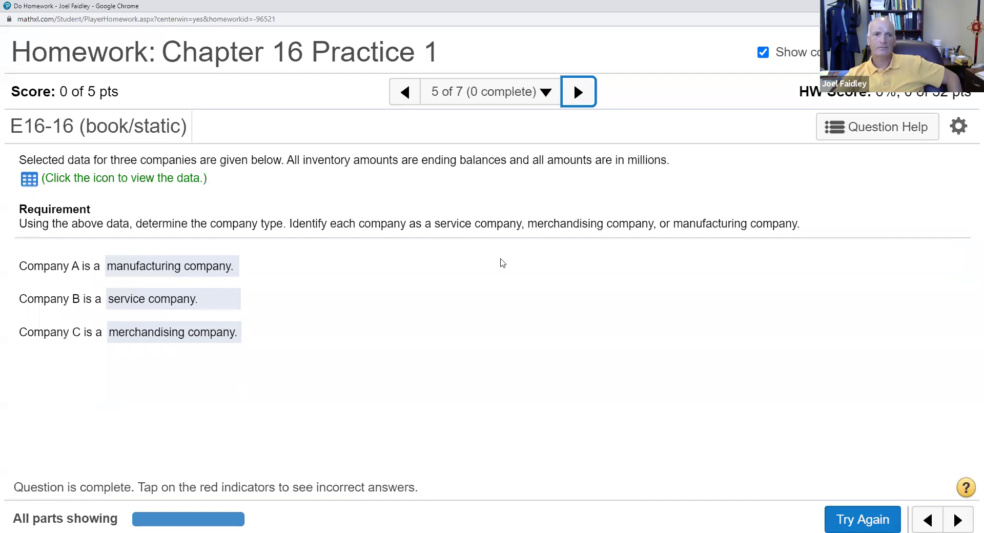
click(28, 178)
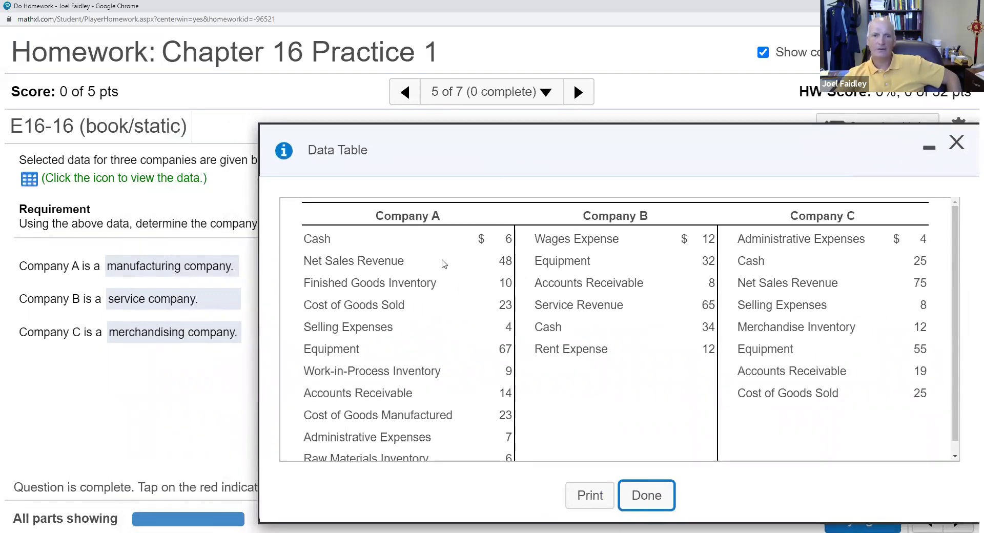
scroll(377, 297, down, 1)
scroll(377, 297, down, 1)
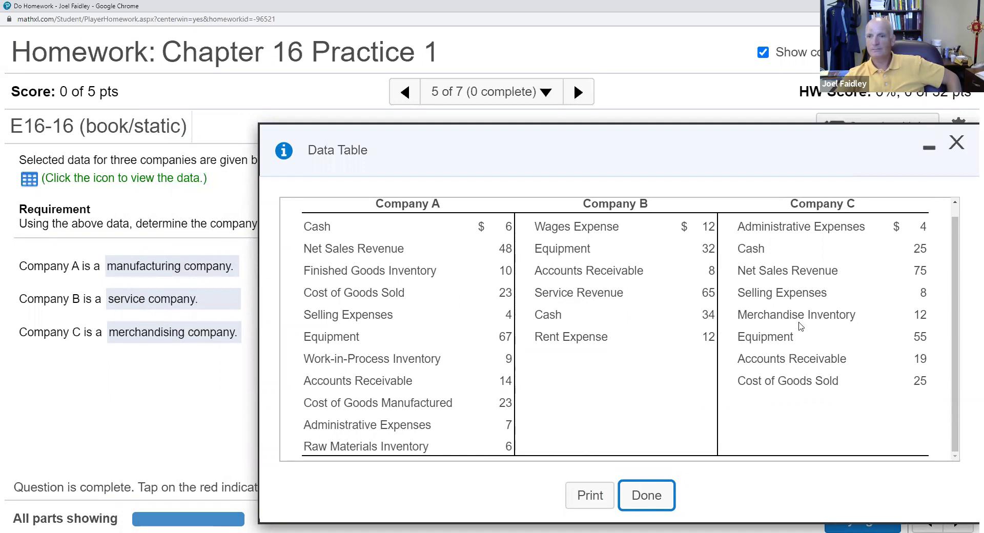
click(661, 502)
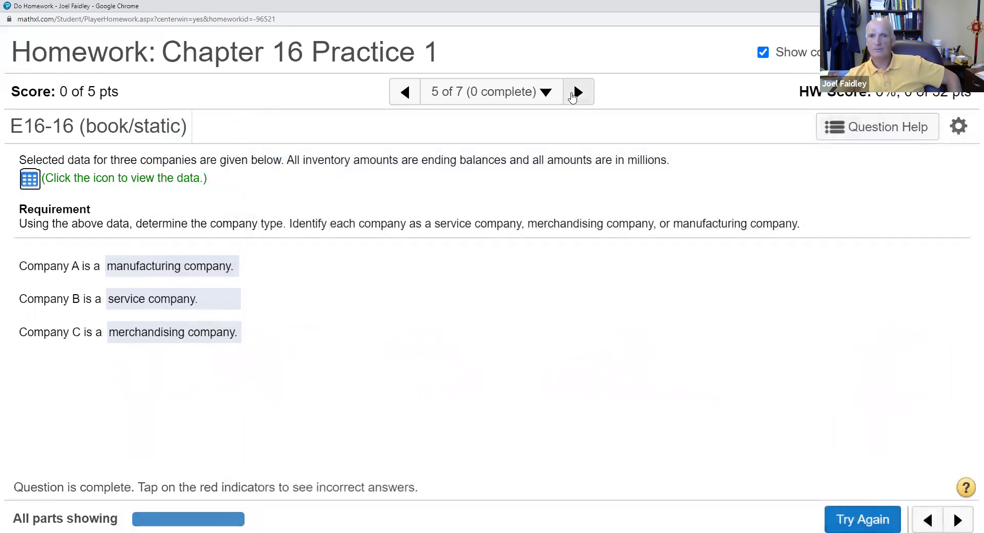
Go to question 6 and place its three-company data table beside Company A's operating income calculation.
click(574, 94)
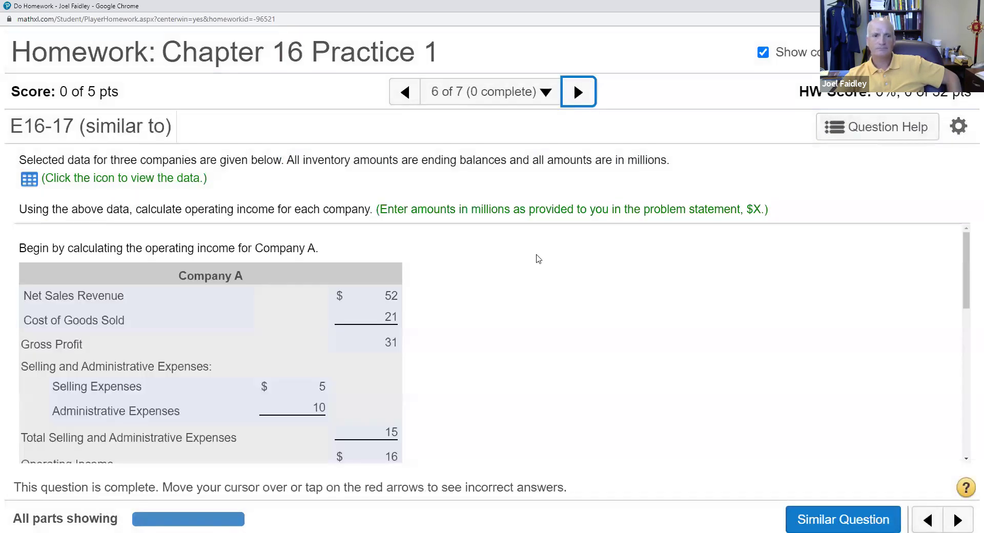
scroll(538, 267, down, 1)
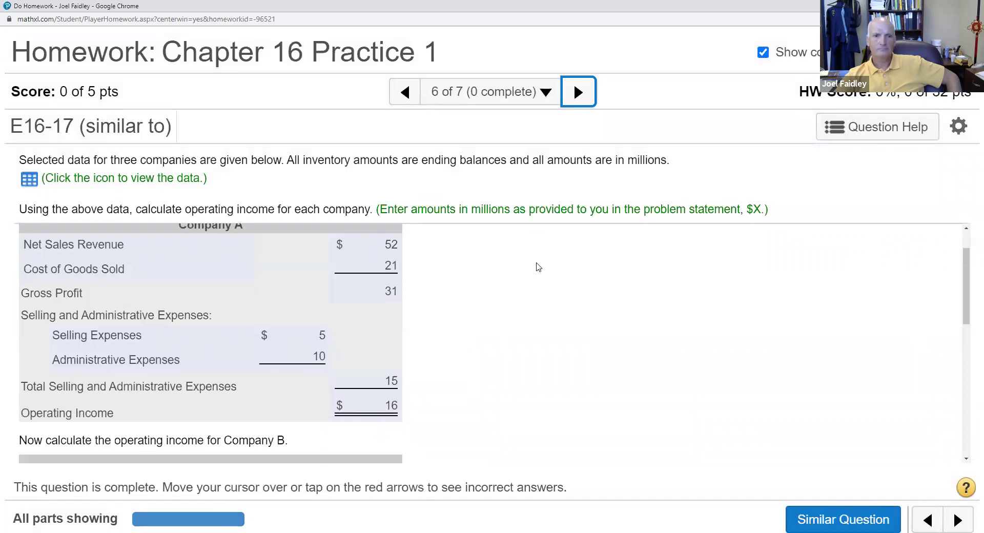
scroll(538, 267, up, 2)
click(29, 180)
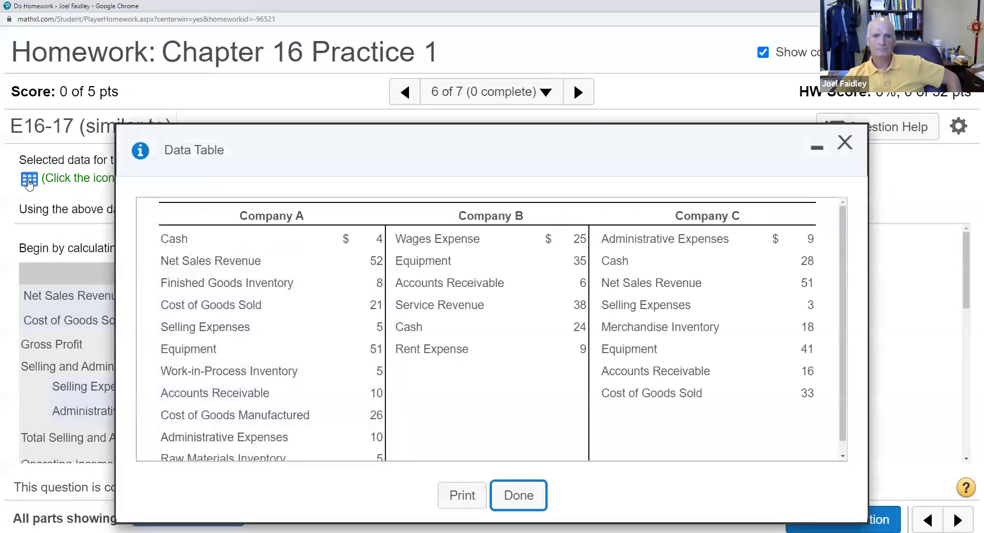
drag(362, 161, 634, 147)
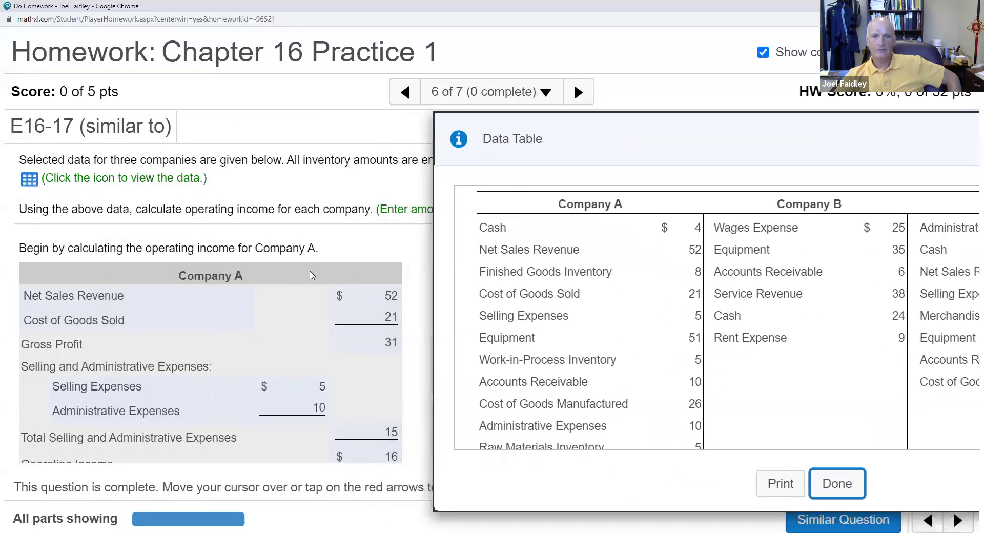
Review the operating income calculations for Company A and Company B, continuing down to Company C.
scroll(311, 274, down, 1)
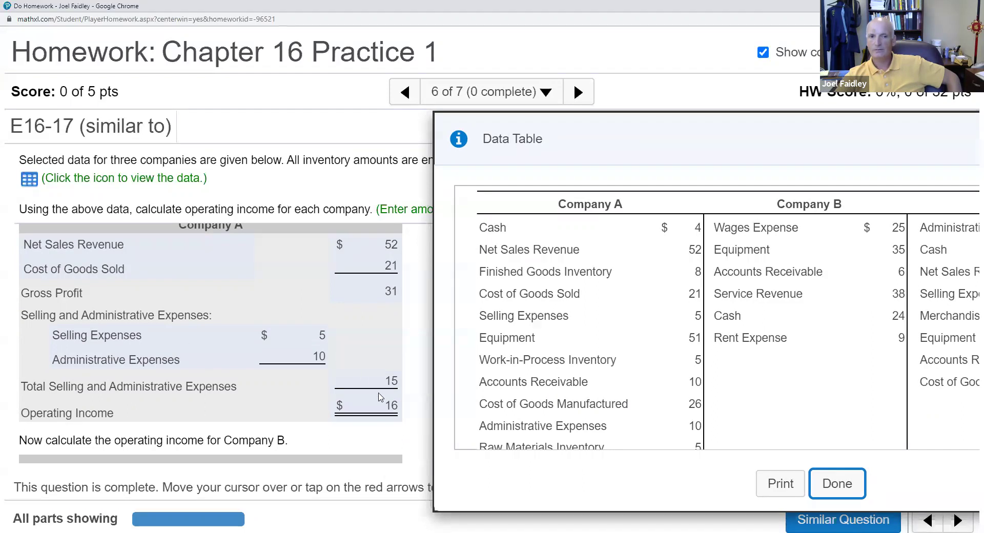
scroll(316, 370, down, 3)
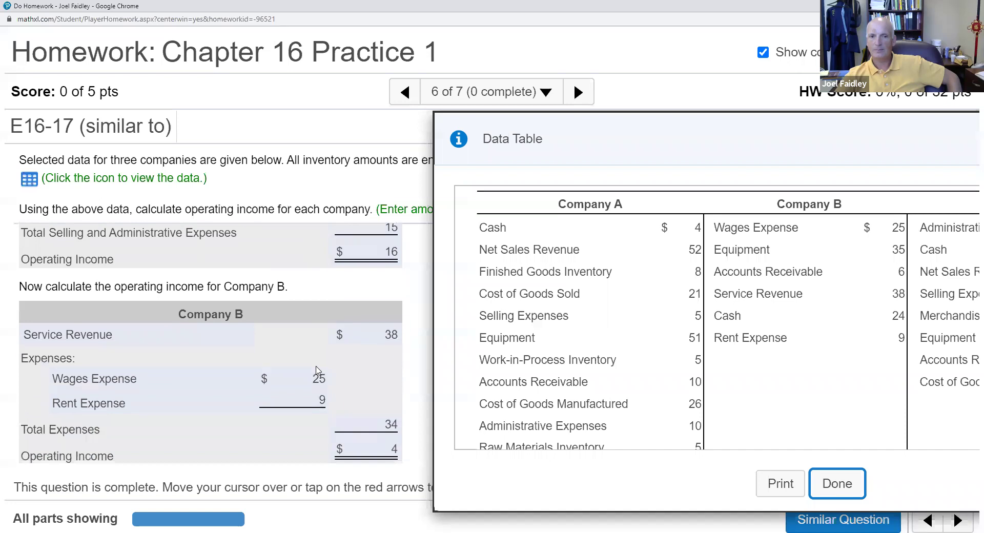
scroll(316, 370, down, 3)
scroll(318, 370, up, 2)
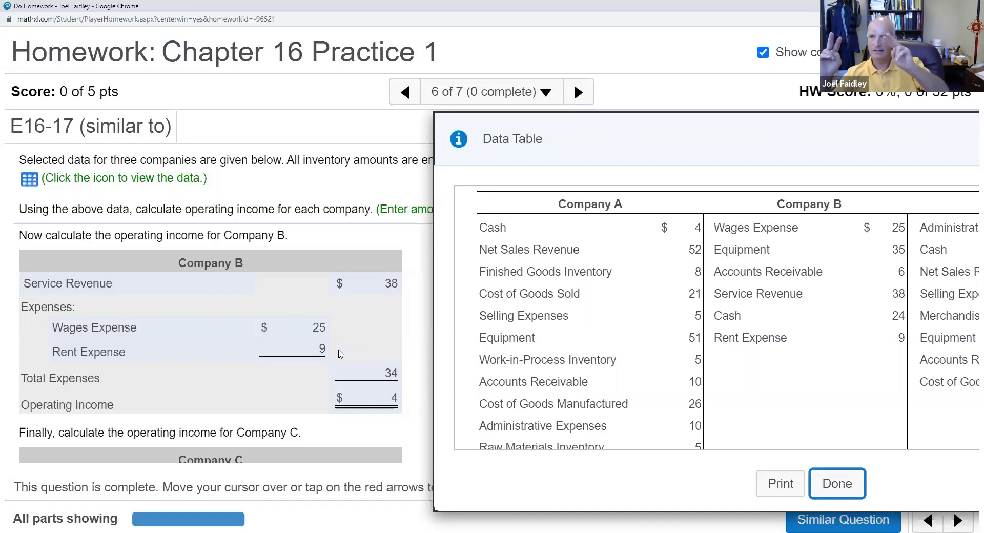
scroll(328, 374, down, 4)
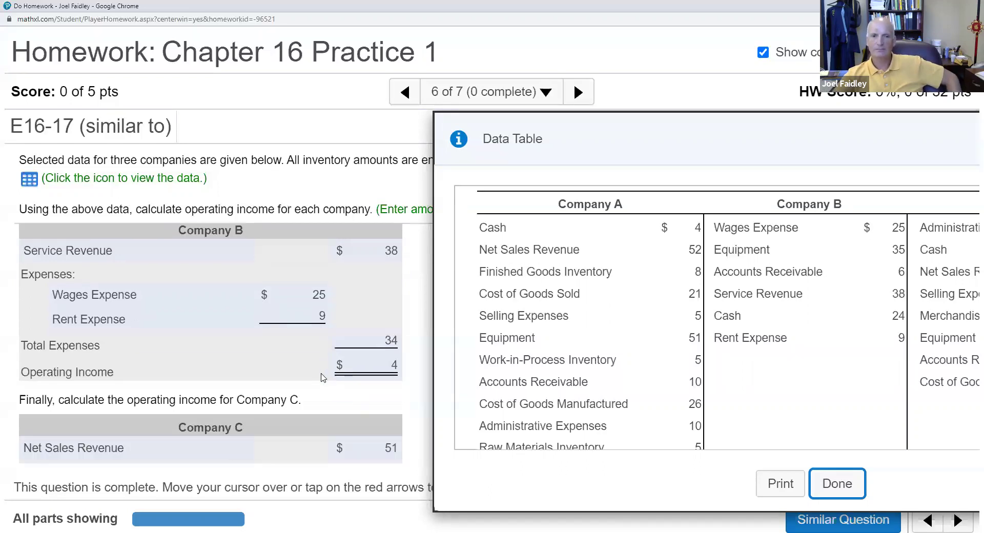
Reposition the data table so that all of Company C's accounts can be read.
click(817, 325)
drag(763, 150, 719, 149)
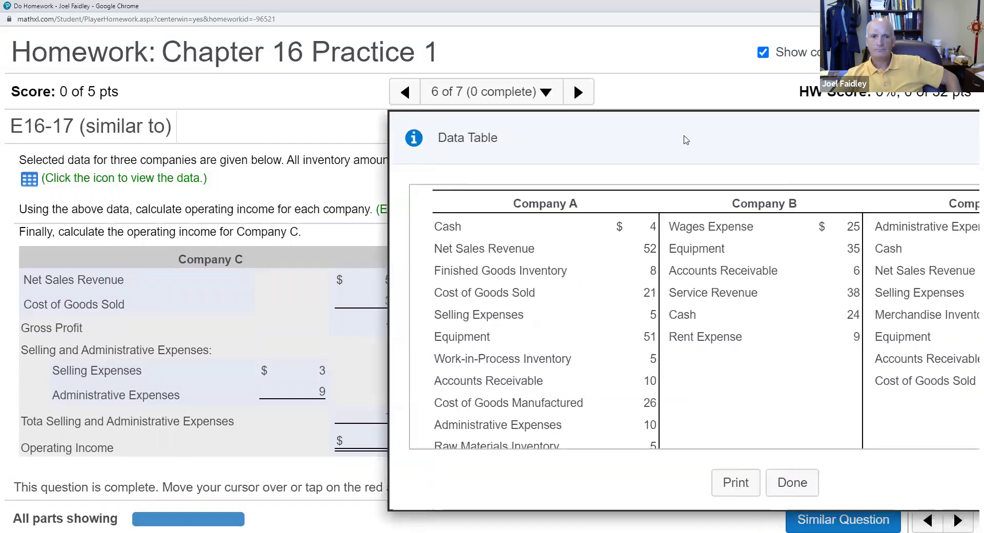
drag(653, 146, 528, 168)
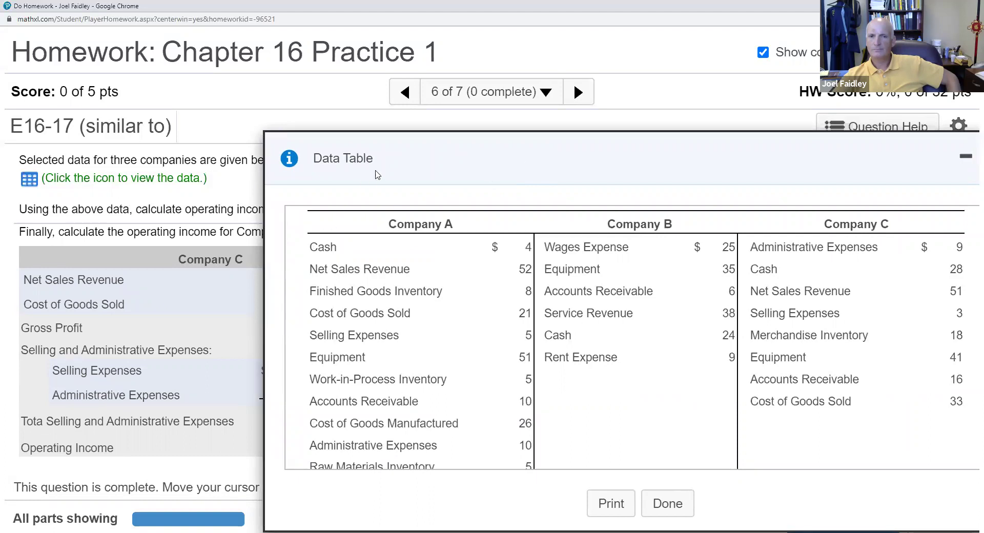
Move the data table aside to check Company C's operating income calculation, and bring all three company columns back into view.
drag(378, 173, 568, 140)
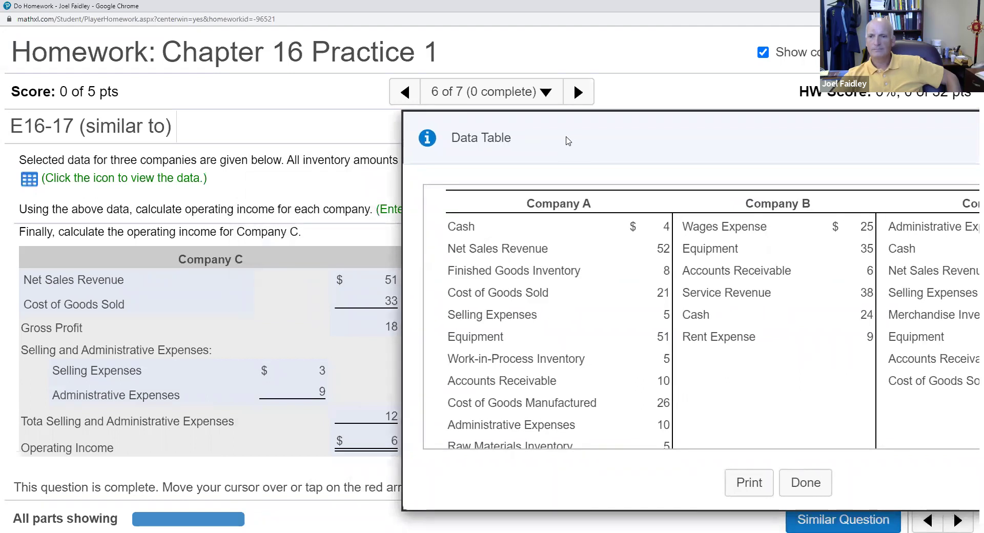
drag(568, 141, 381, 126)
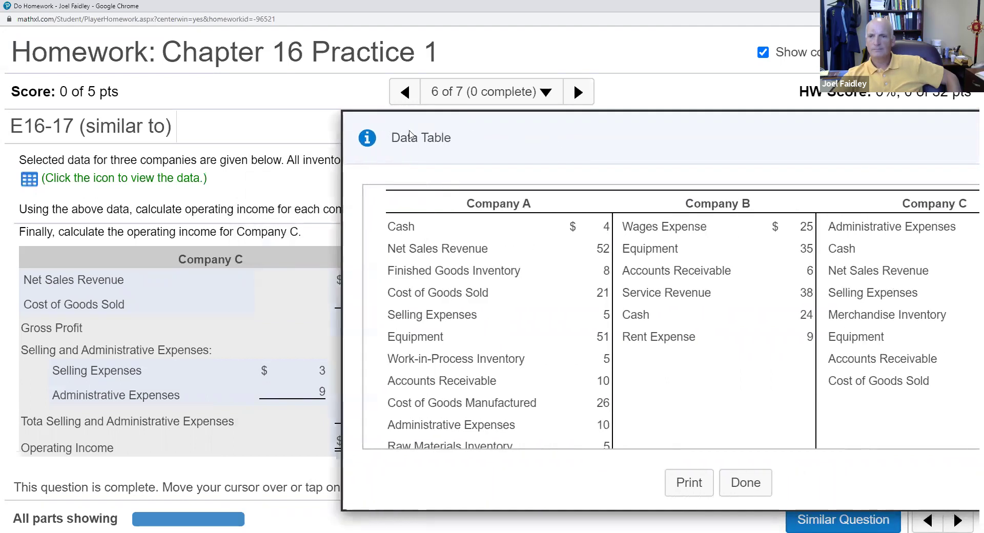
drag(521, 148, 382, 147)
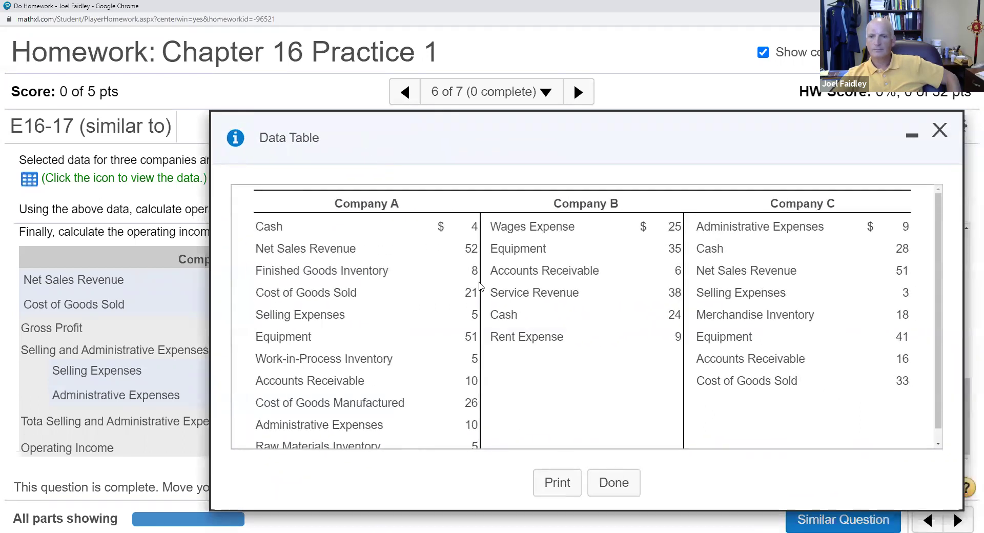
Go to question 7 and review the period and product cost answers, checking the weed trimmer cost list and closing it.
click(570, 92)
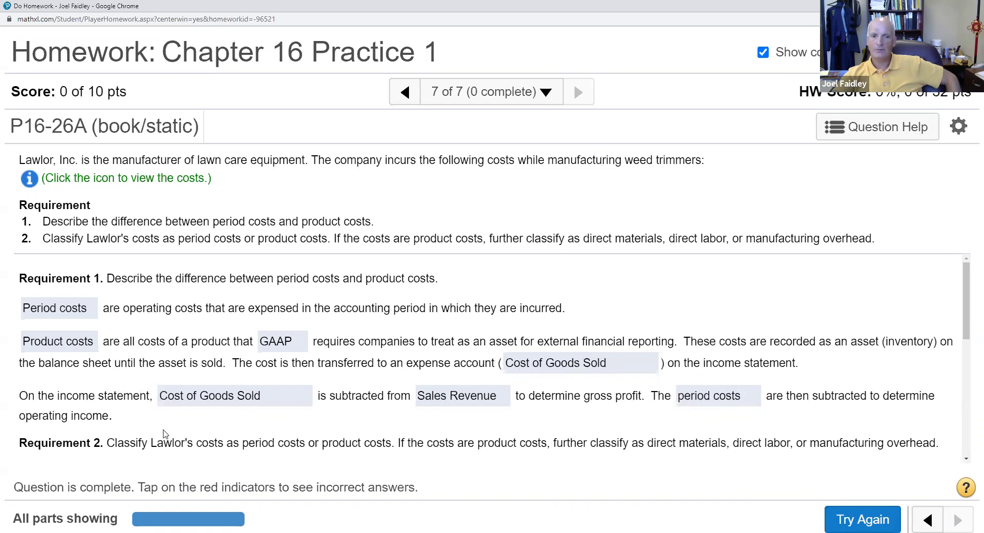
scroll(164, 433, down, 2)
scroll(164, 433, down, 2)
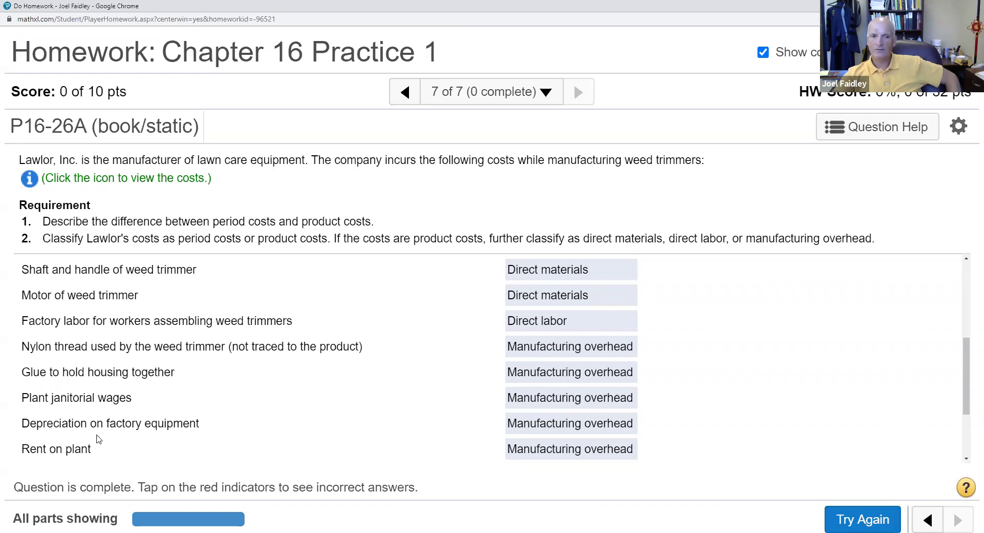
scroll(74, 449, down, 2)
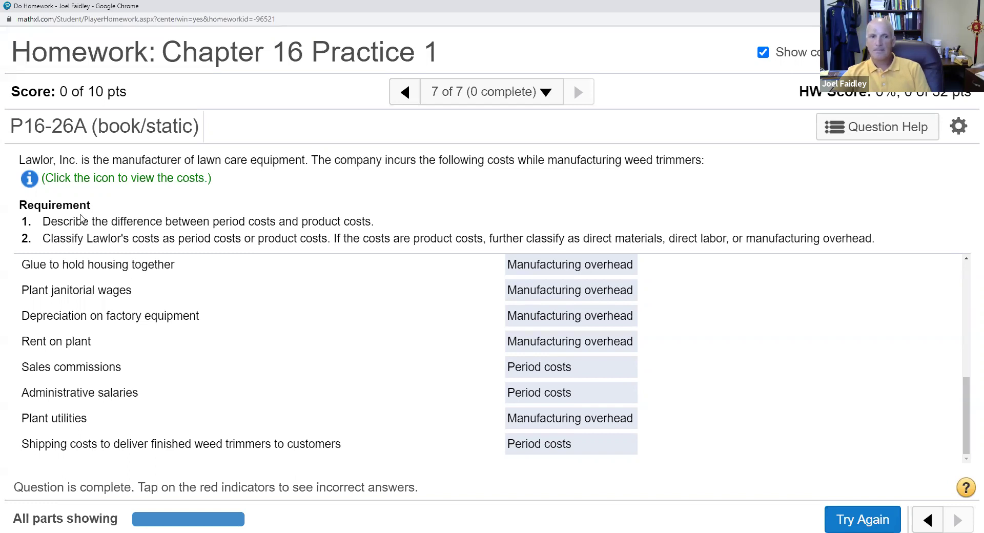
click(28, 179)
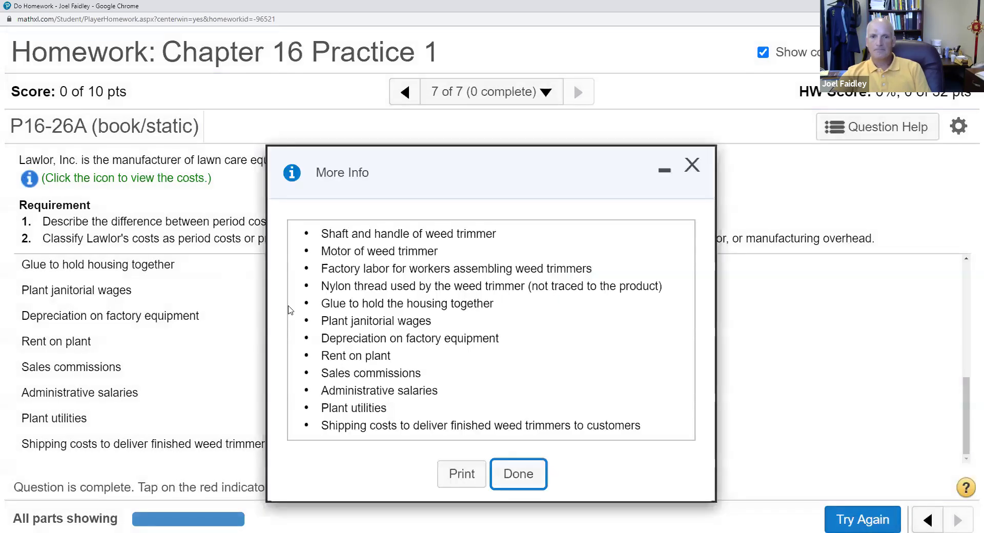
click(519, 473)
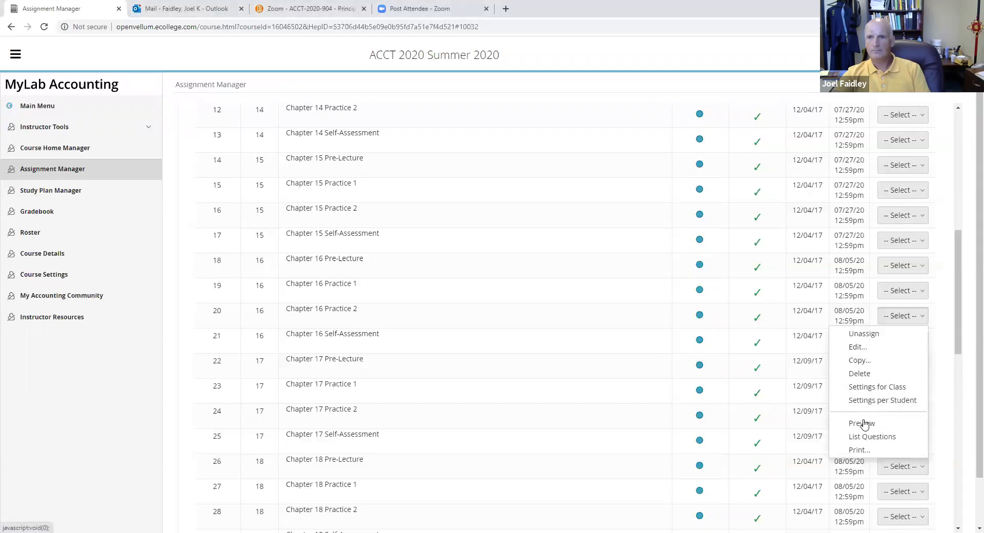
Preview the Chapter 16 Practice 2 assignment and compare question 1's data table with the direct materials used computation, closing the table.
click(864, 424)
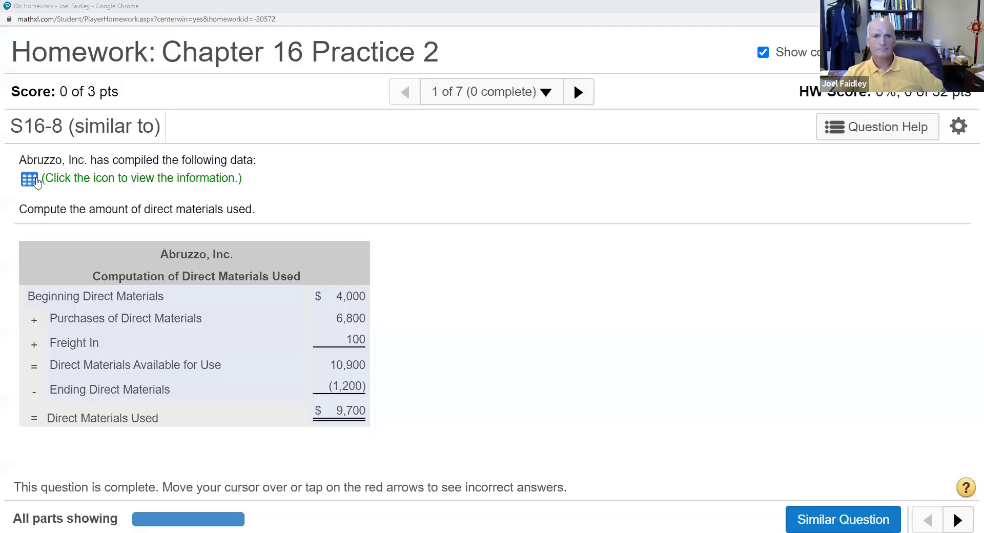
click(36, 181)
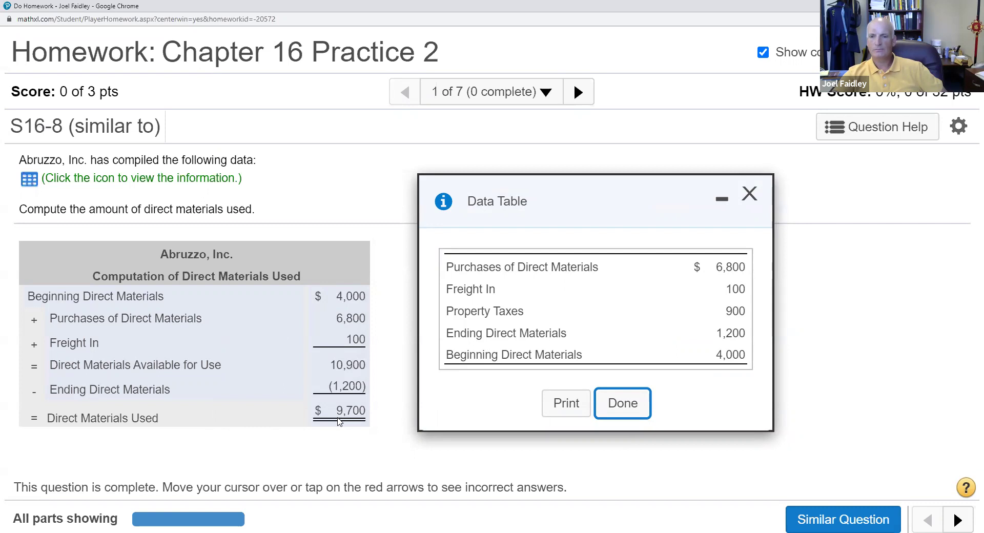
click(611, 403)
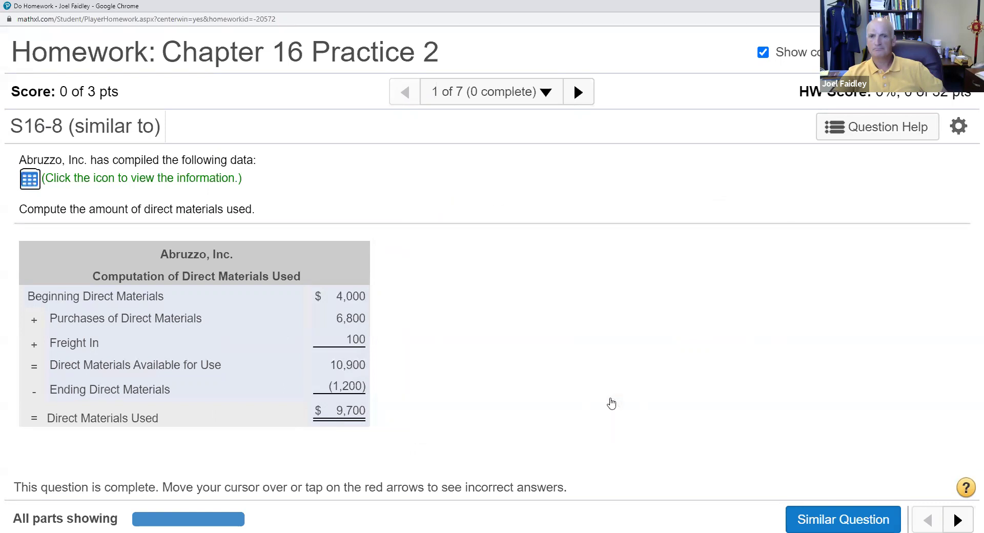
Go to question 2 and compare its inventory data table side by side with Hooking Golf Company's schedule, closing the table when done.
click(579, 93)
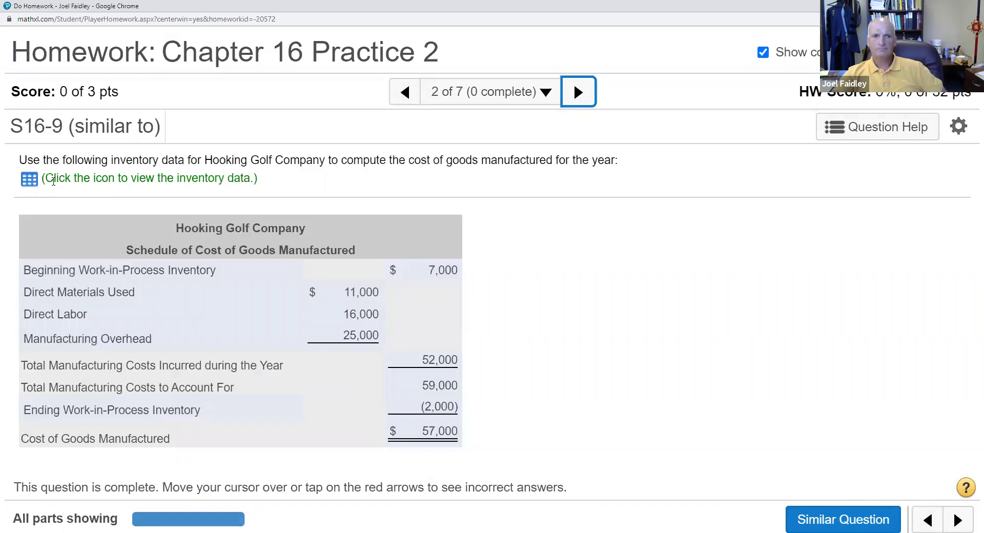
click(29, 179)
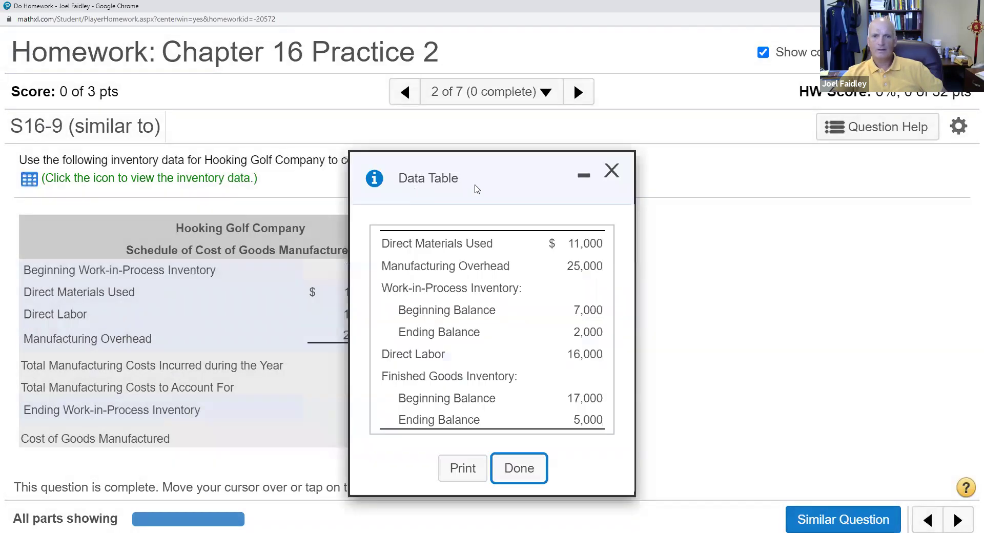
drag(481, 190, 592, 170)
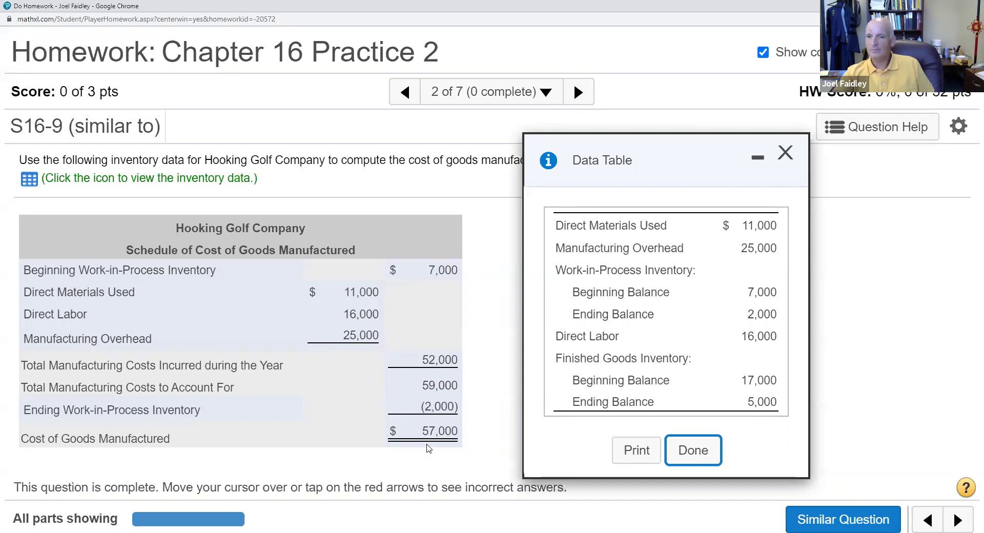
click(683, 453)
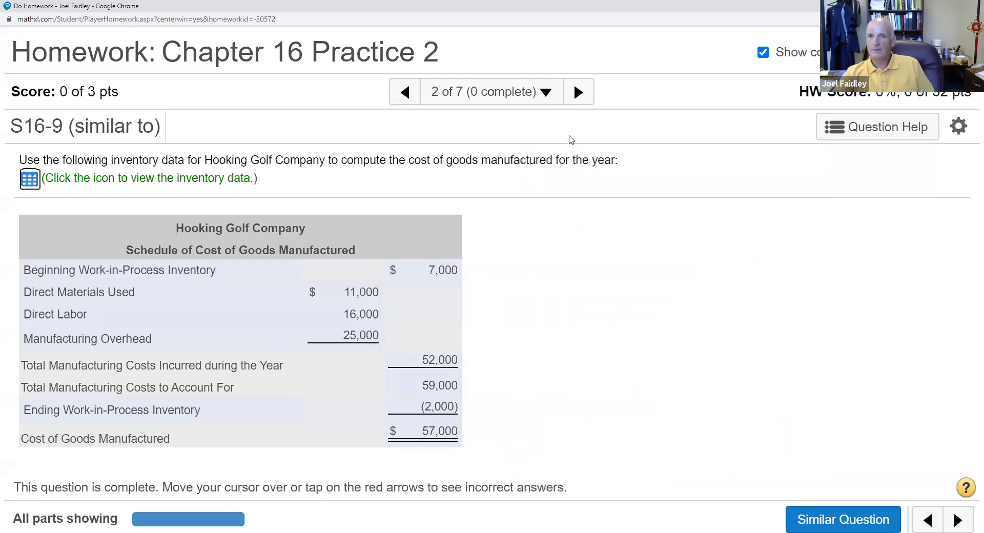
Go to question 3 and check The Etmon Company's cost of goods sold calculation against its data table, closing the table.
click(576, 95)
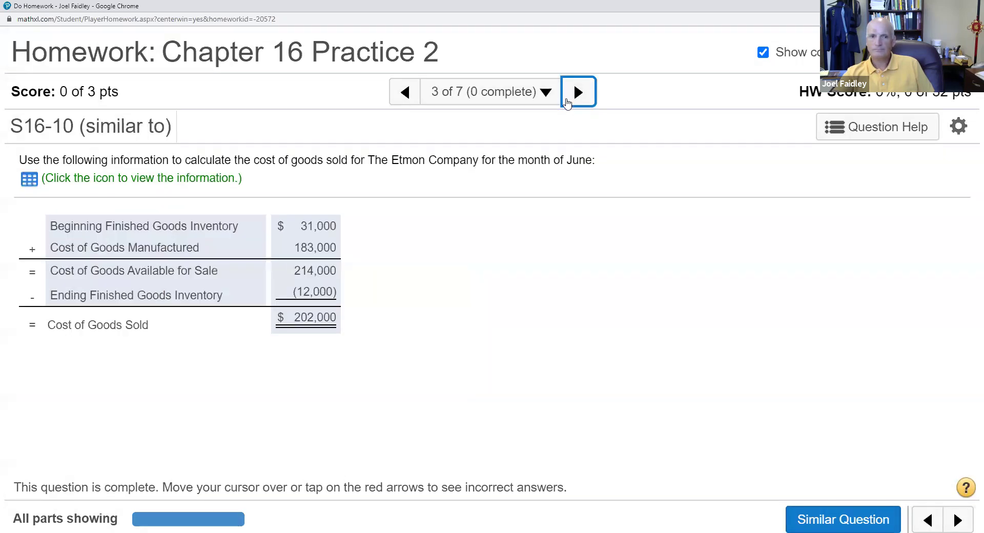
click(29, 179)
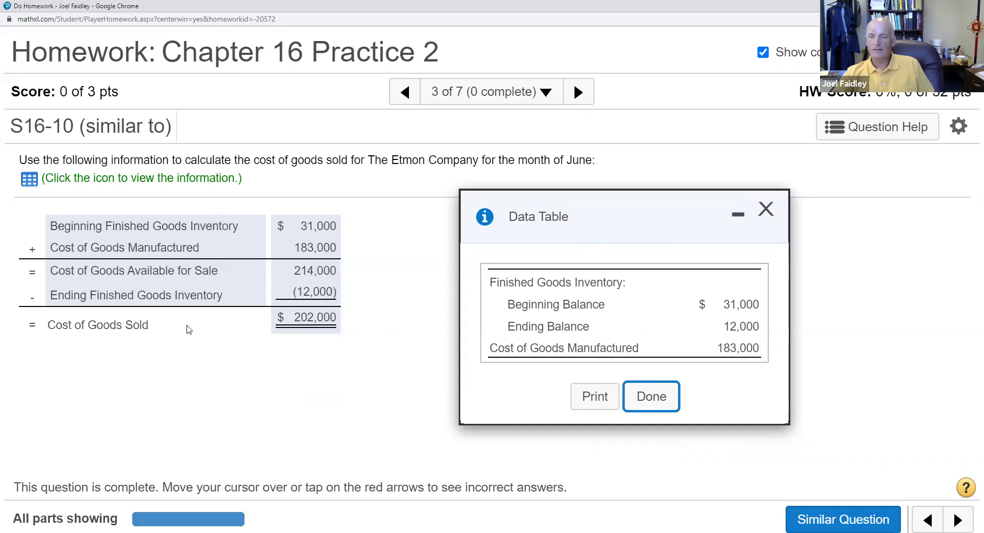
click(656, 398)
Go to question 4 and compare the operating costs table with the unit haircut cost calculation, keeping both readable, and close the table.
click(578, 94)
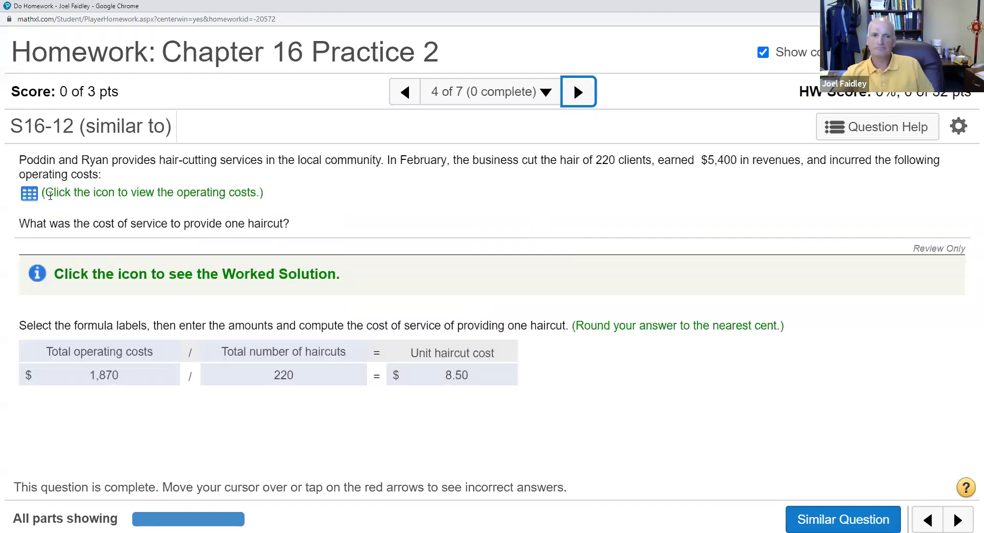
click(30, 194)
drag(509, 232, 747, 226)
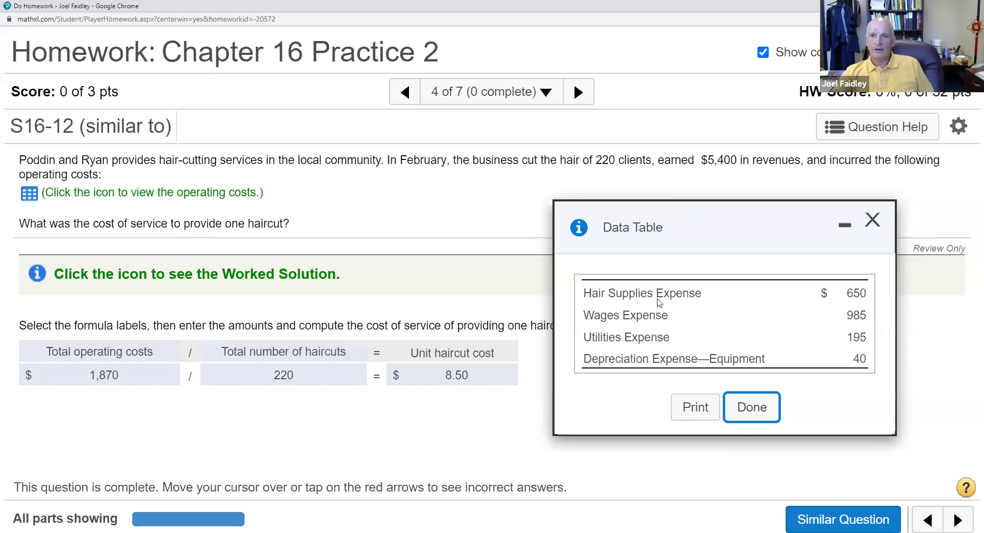
drag(690, 241, 676, 383)
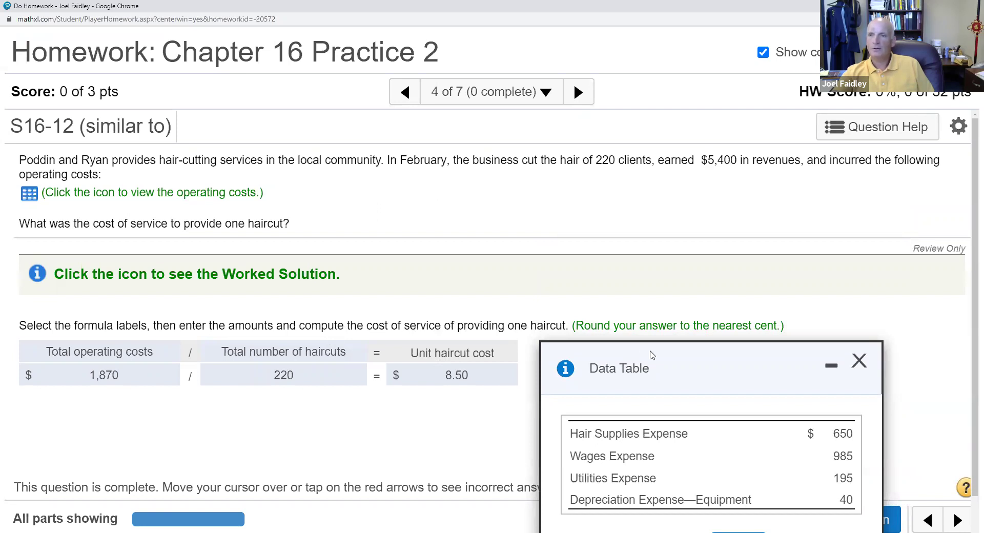
drag(651, 354, 657, 209)
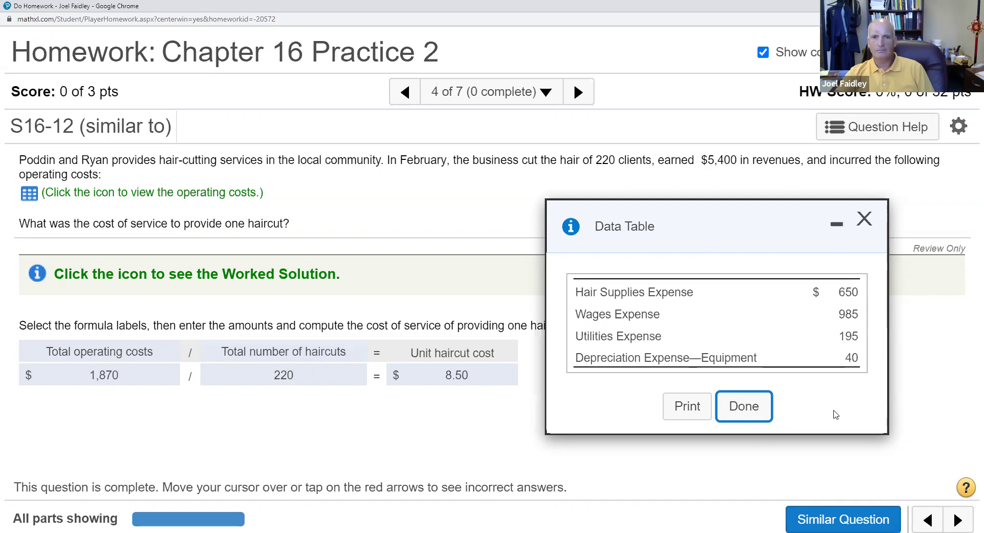
click(748, 411)
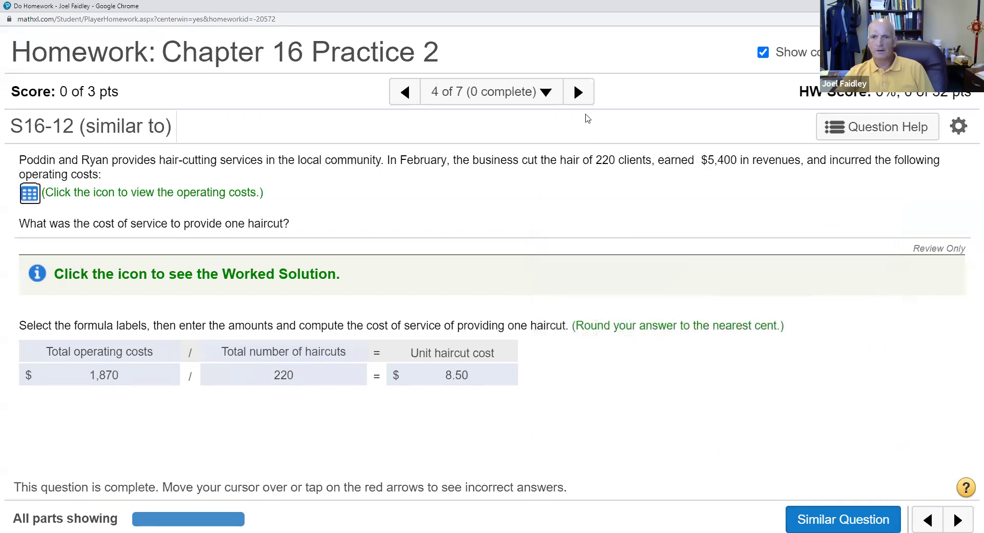
Go to question 5 and review the completed cost of goods manufactured schedules for Fit Apparel, Boswell Inc. and Flynt Corp.
click(582, 96)
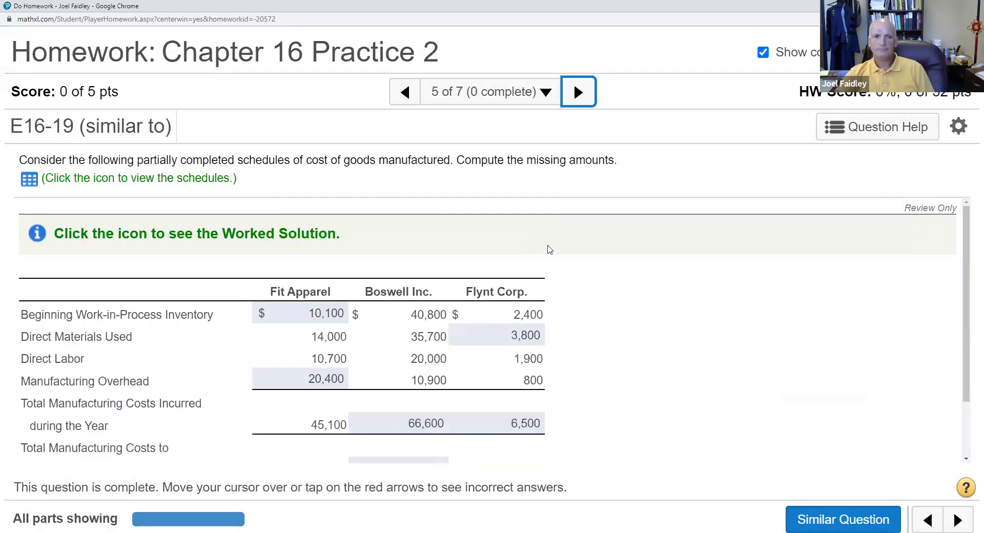
scroll(549, 249, down, 2)
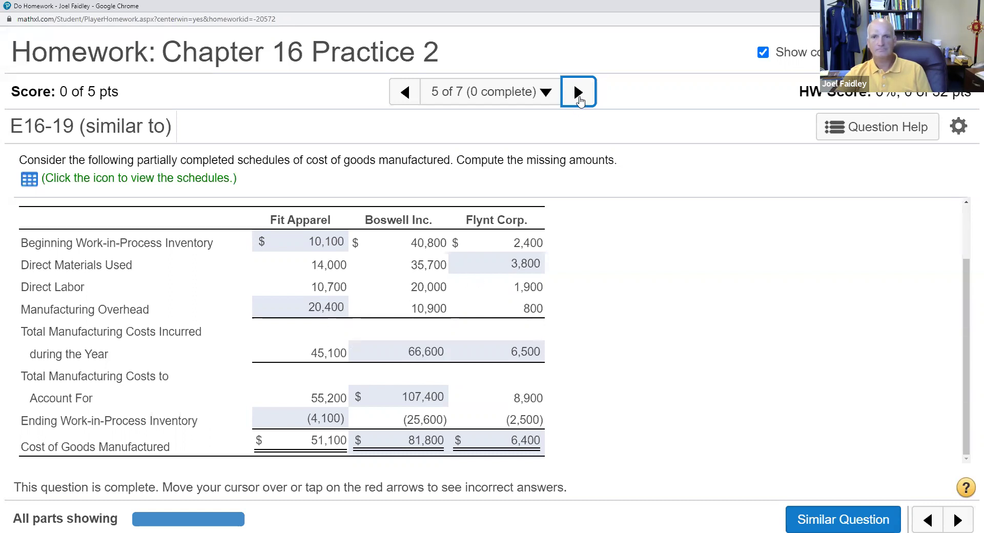
Go to question 6 and place the year-end data table beside Clark Corp.'s schedule of cost of goods manufactured.
click(578, 95)
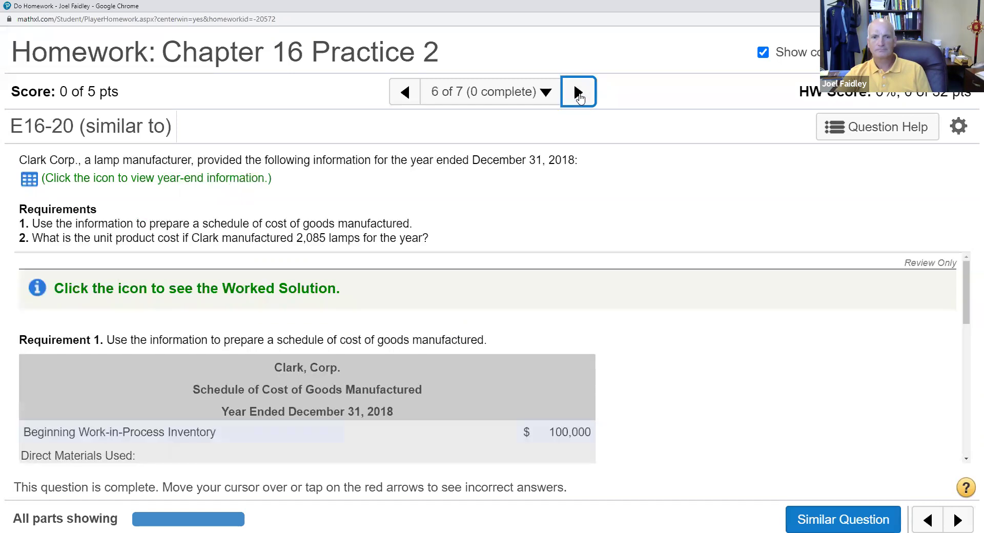
scroll(562, 275, down, 3)
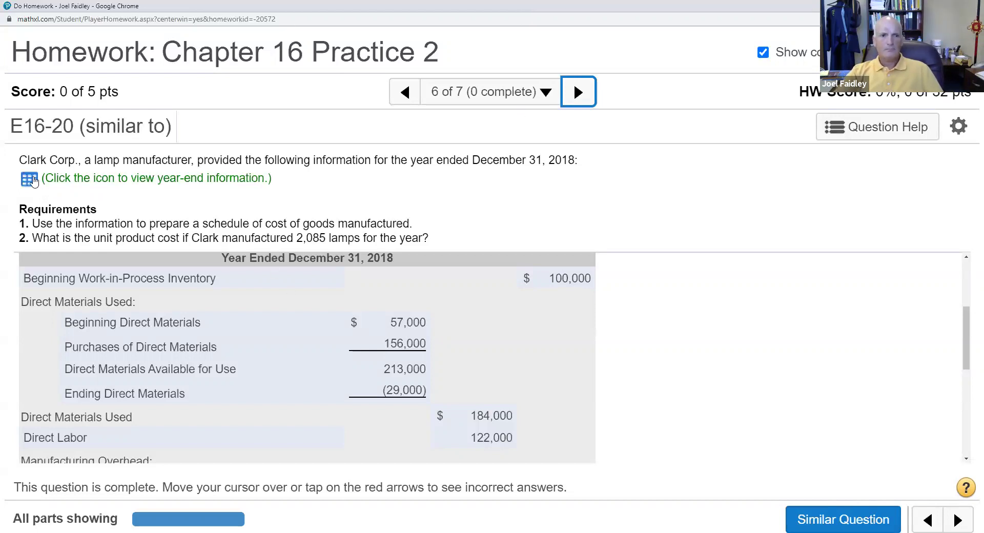
click(29, 179)
drag(443, 174, 818, 168)
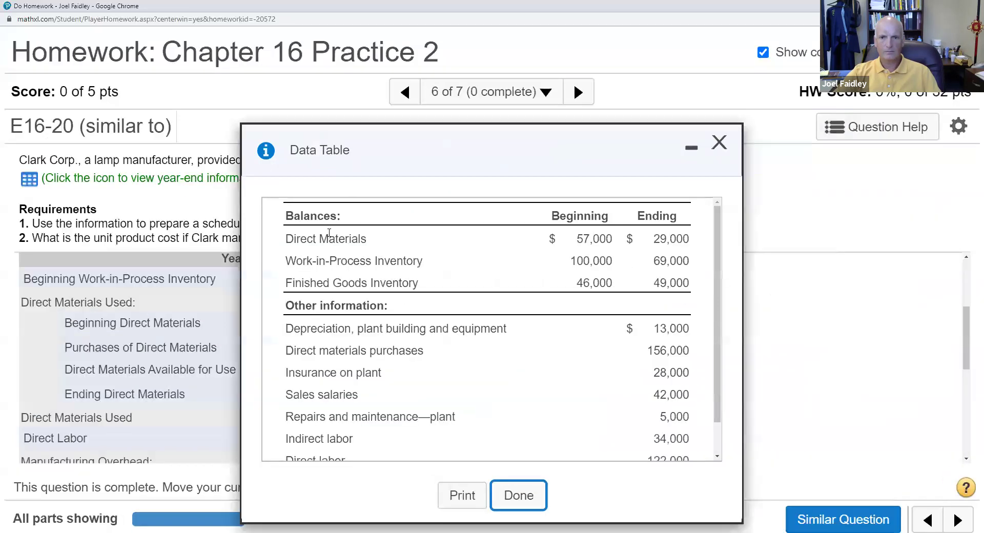
drag(503, 169, 761, 175)
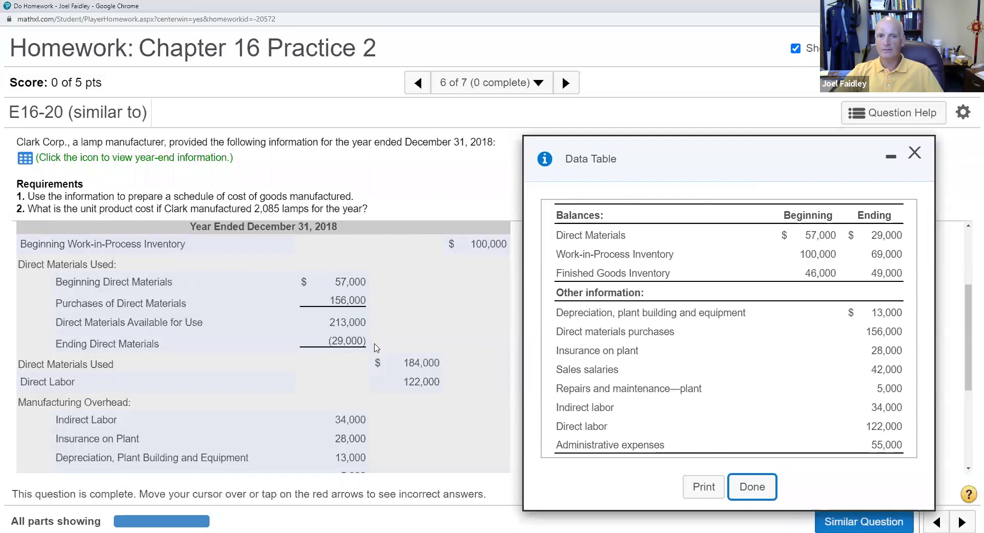
Trace Clark Corp.'s schedule from beginning work-in-process through direct materials, labor and overhead to cost of goods manufactured, comparing it with the data table.
click(424, 357)
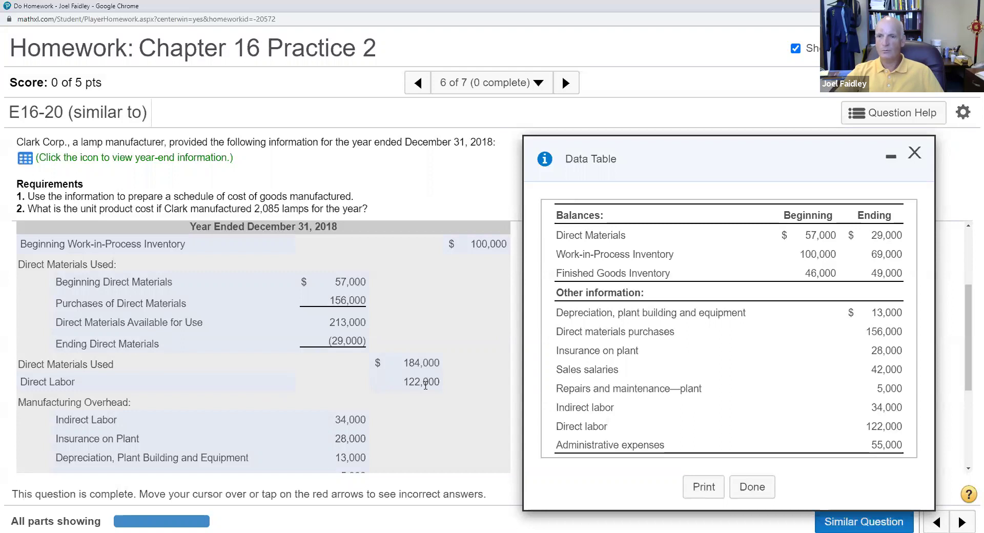
scroll(264, 415, down, 1)
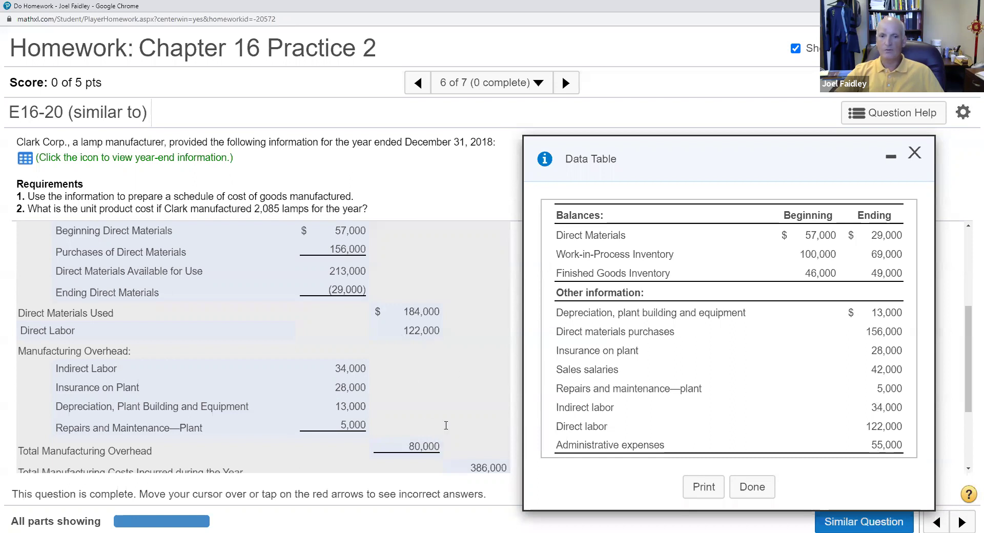
scroll(447, 429, down, 2)
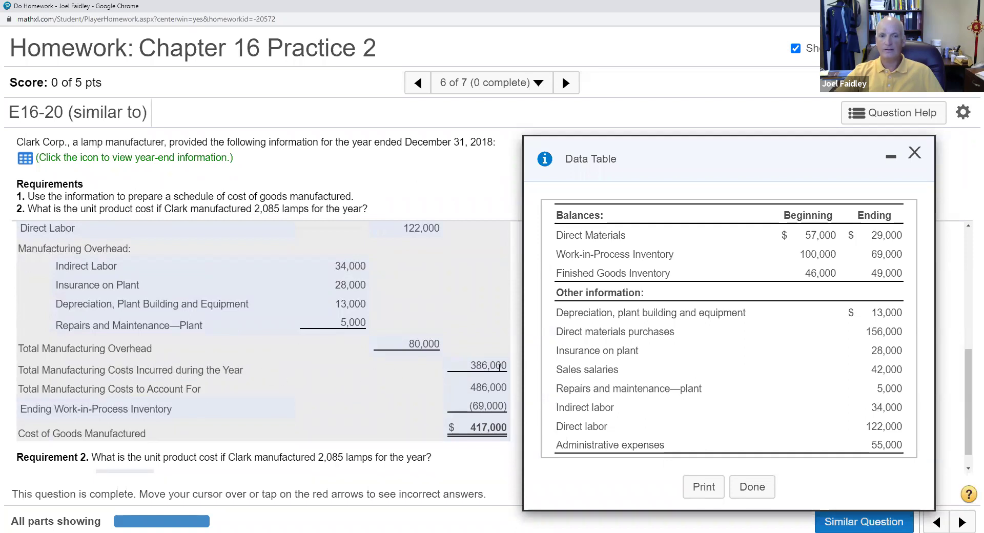
scroll(499, 366, up, 4)
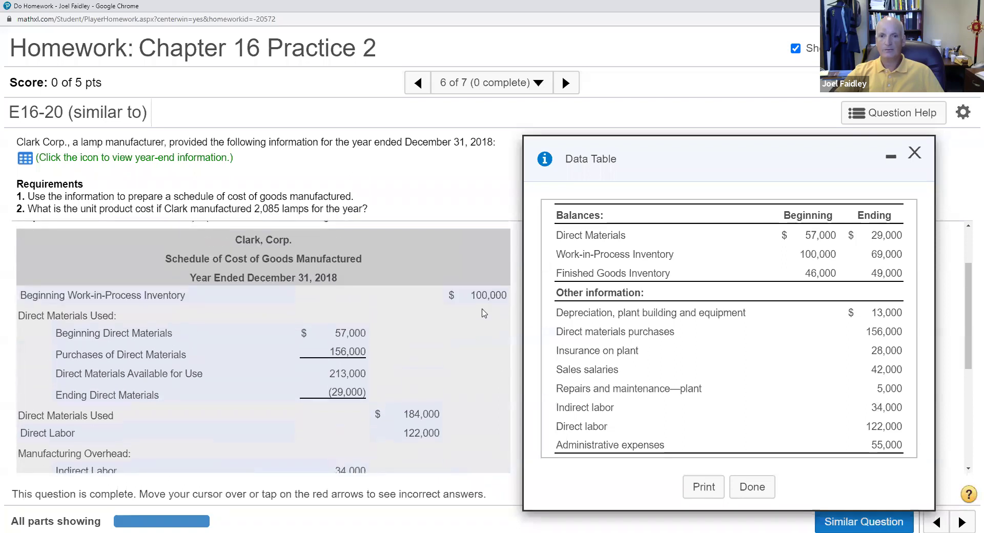
scroll(484, 313, down, 4)
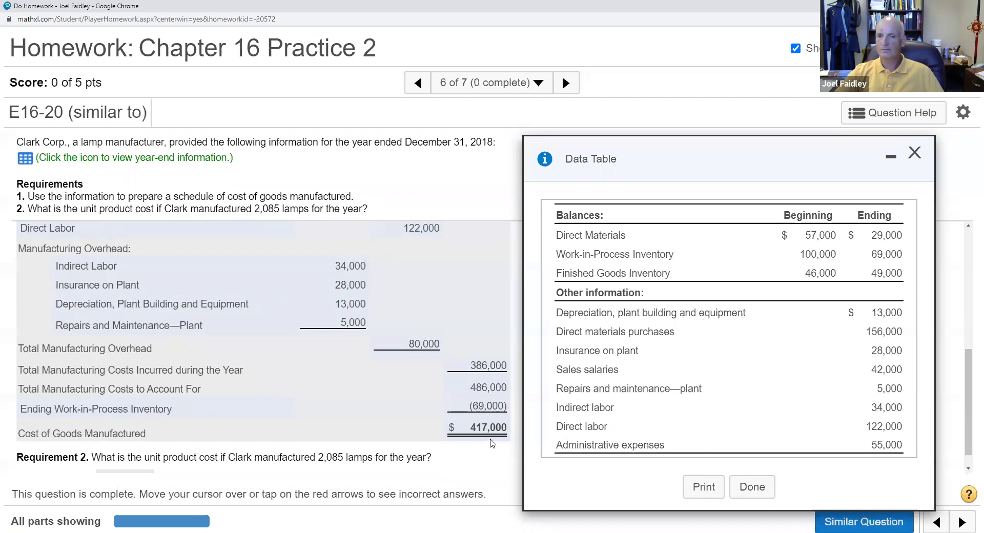
scroll(490, 443, up, 3)
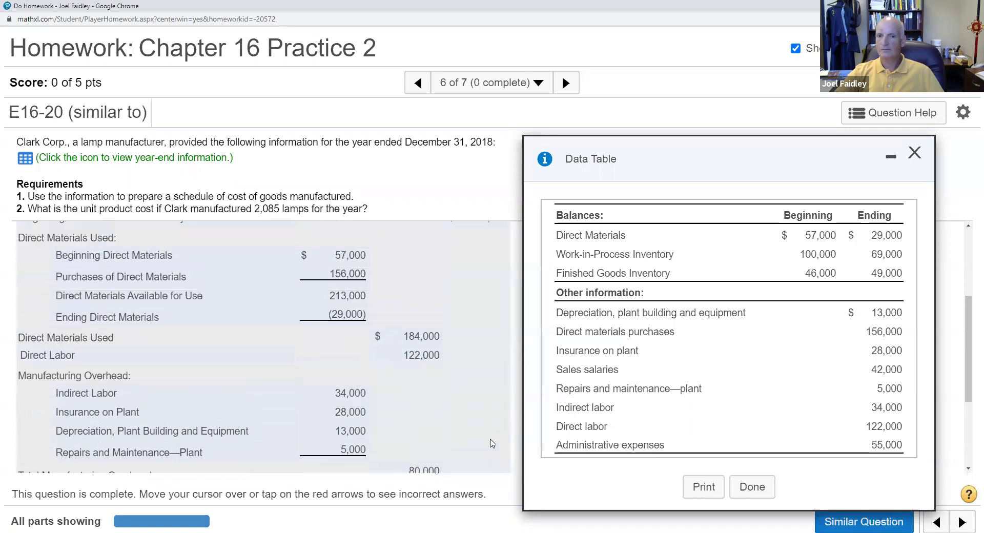
scroll(490, 442, down, 3)
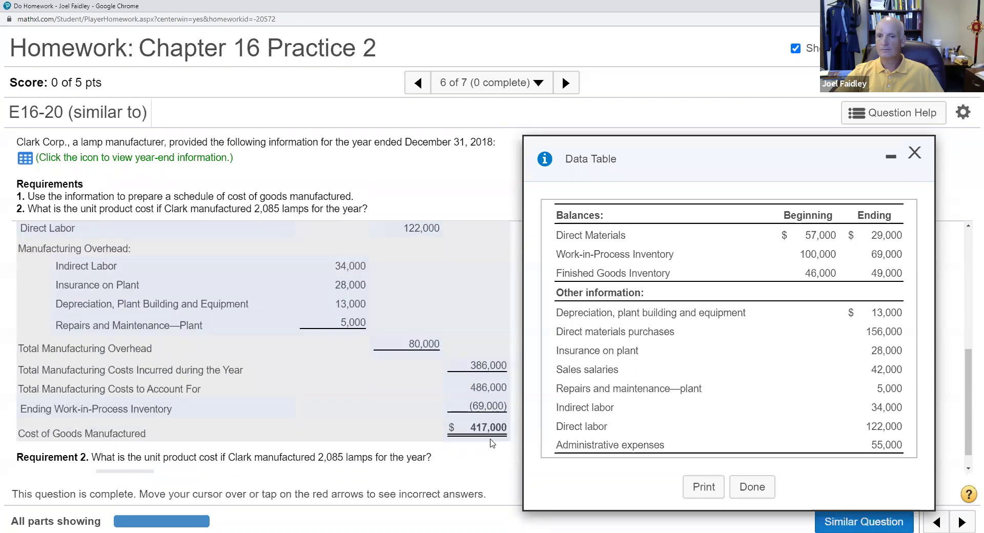
Review the unit product cost for Clark's 2,085 lamps under Requirement 2 and close the data table.
scroll(490, 442, down, 1)
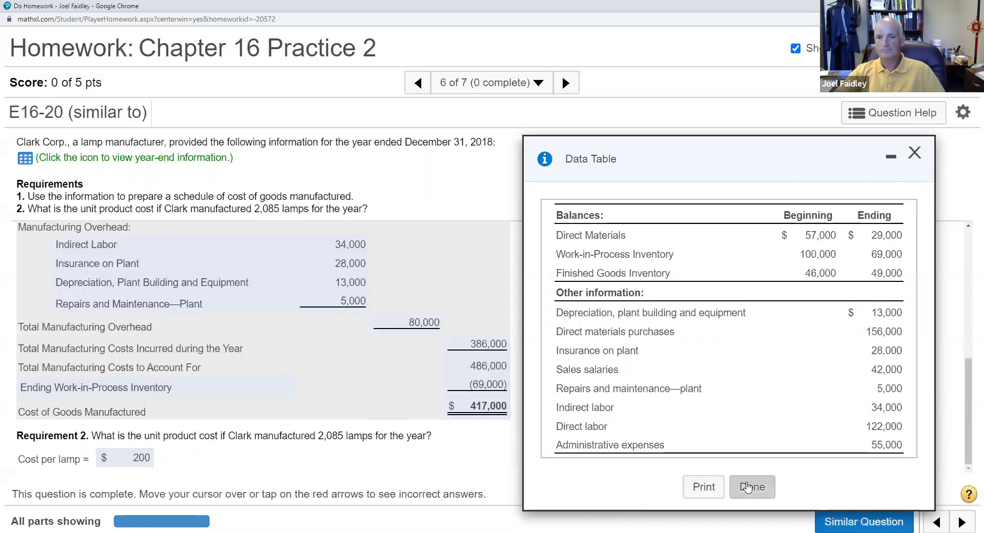
click(746, 487)
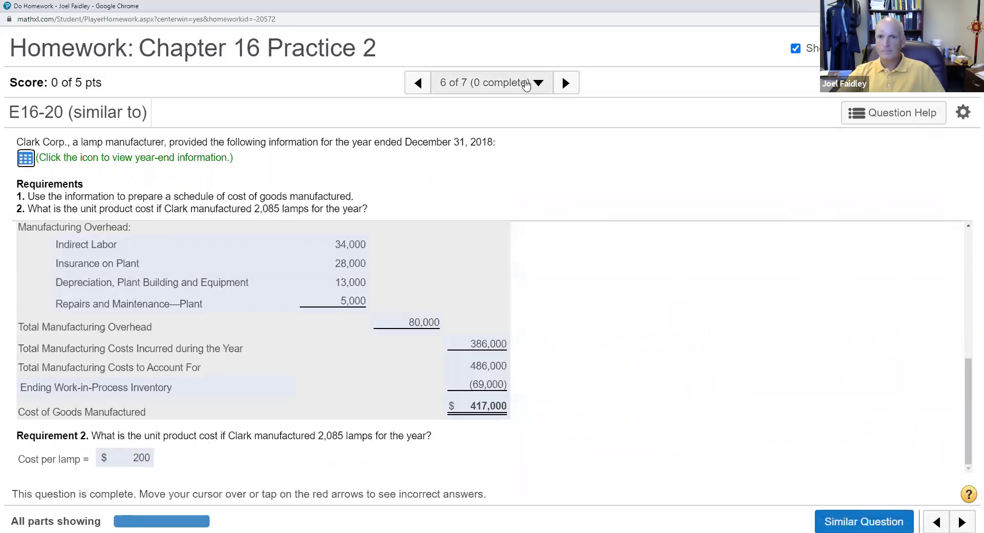
Go to question 7 and compare the data table for Companies A and B with their cost of goods sold calculations, keeping both readable.
click(566, 82)
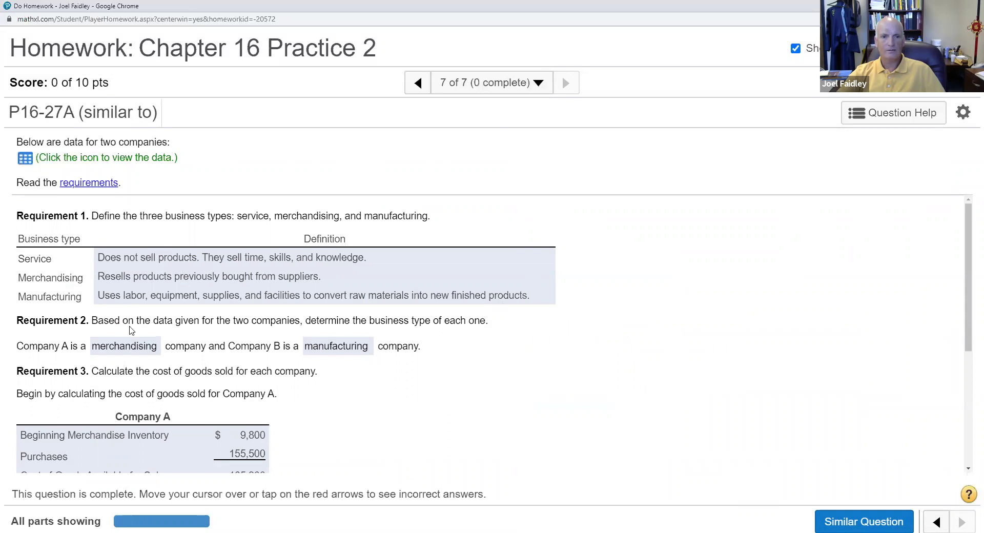
click(24, 159)
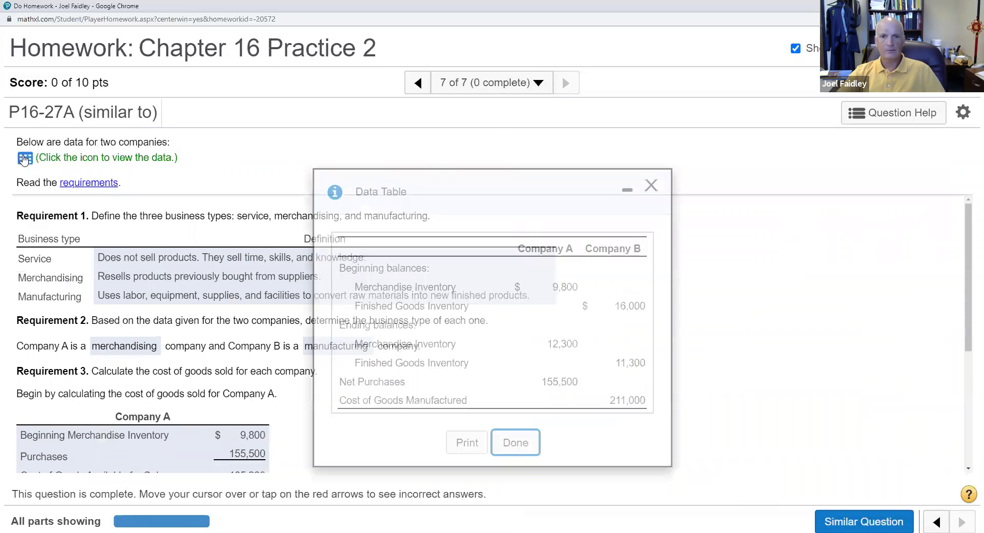
drag(599, 194, 737, 168)
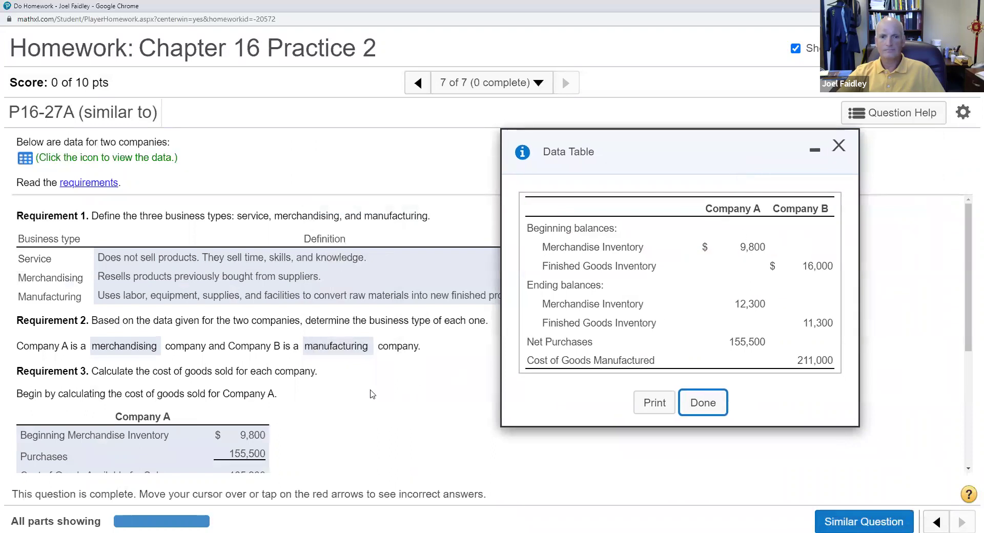
scroll(372, 394, down, 2)
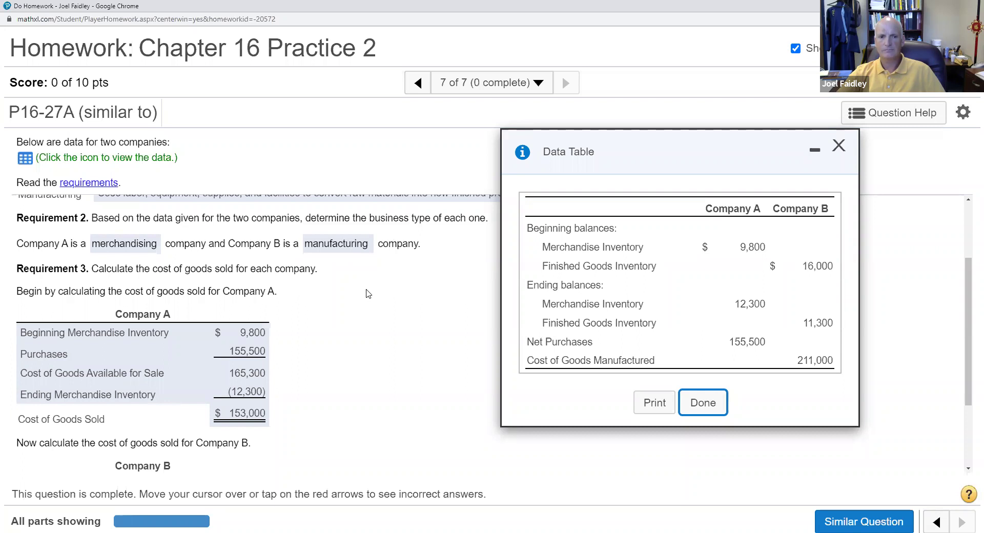
scroll(367, 294, down, 3)
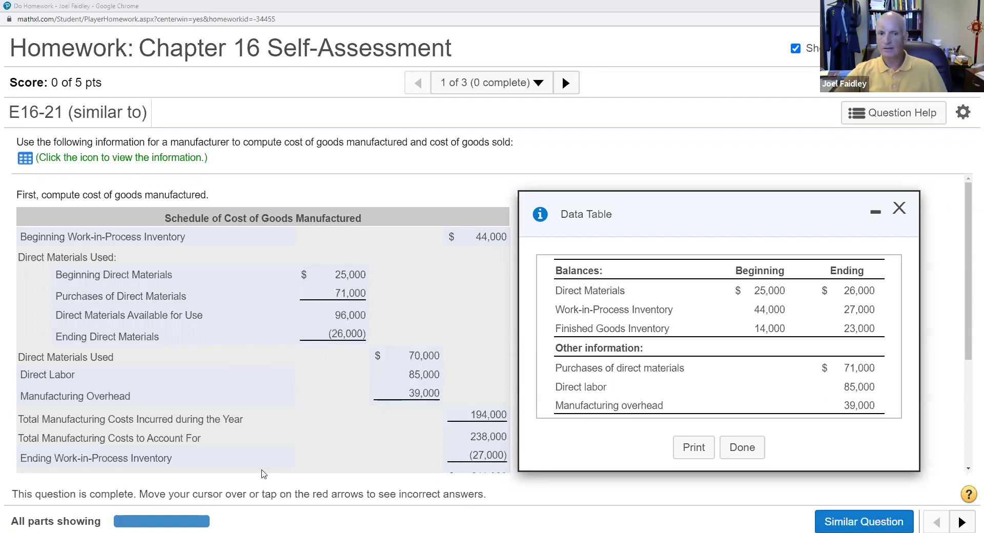
Compare the cost of goods manufactured and cost of goods sold schedules in Self-Assessment question 1 with the data table.
scroll(263, 471, down, 1)
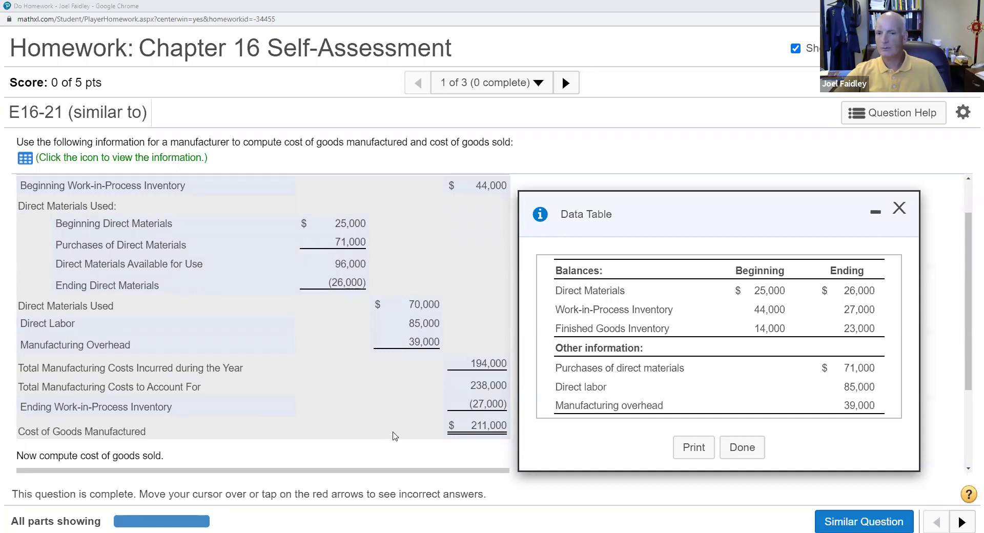
scroll(406, 427, down, 2)
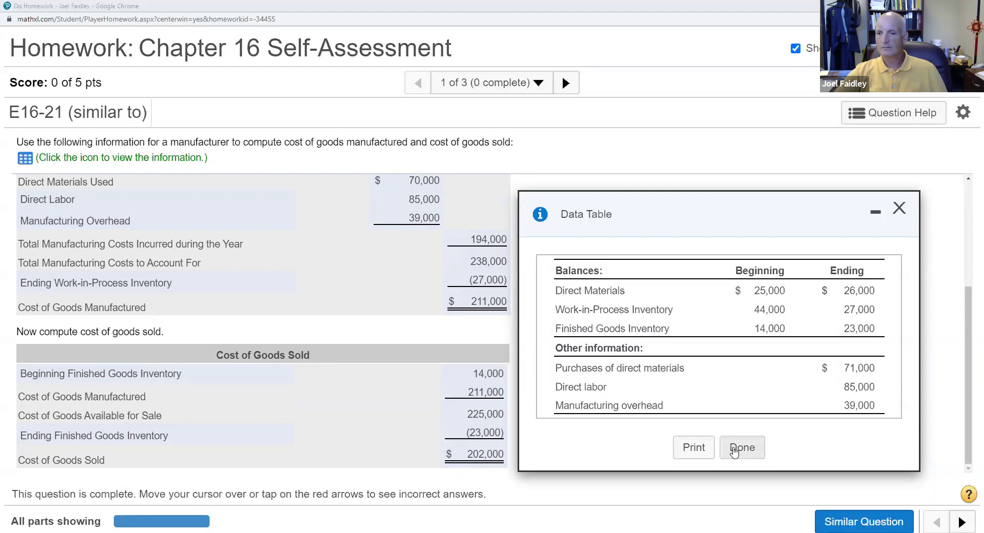
Go to Self-Assessment question 2 and place the operating costs table beside Dog Daze Grooming's income statement.
click(566, 83)
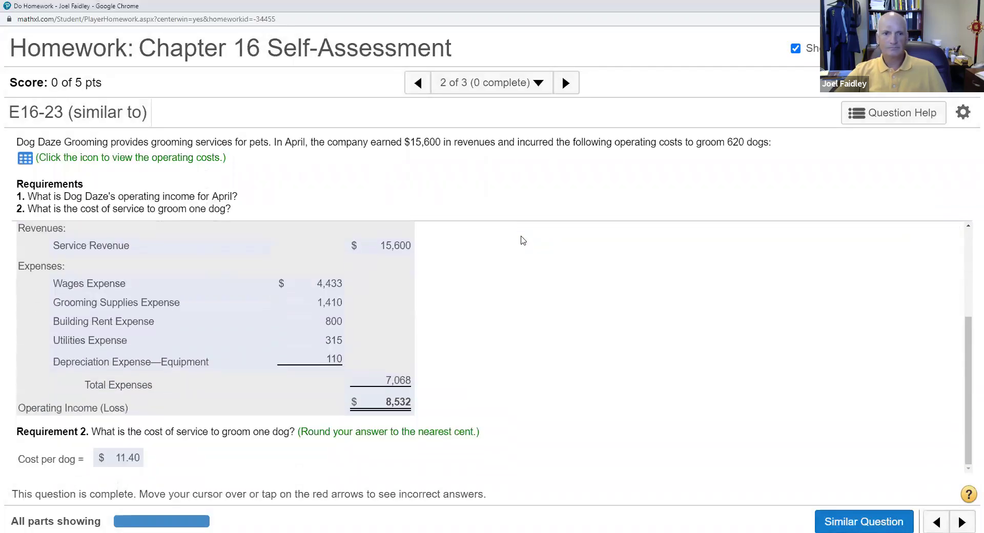
click(25, 158)
drag(416, 223, 554, 194)
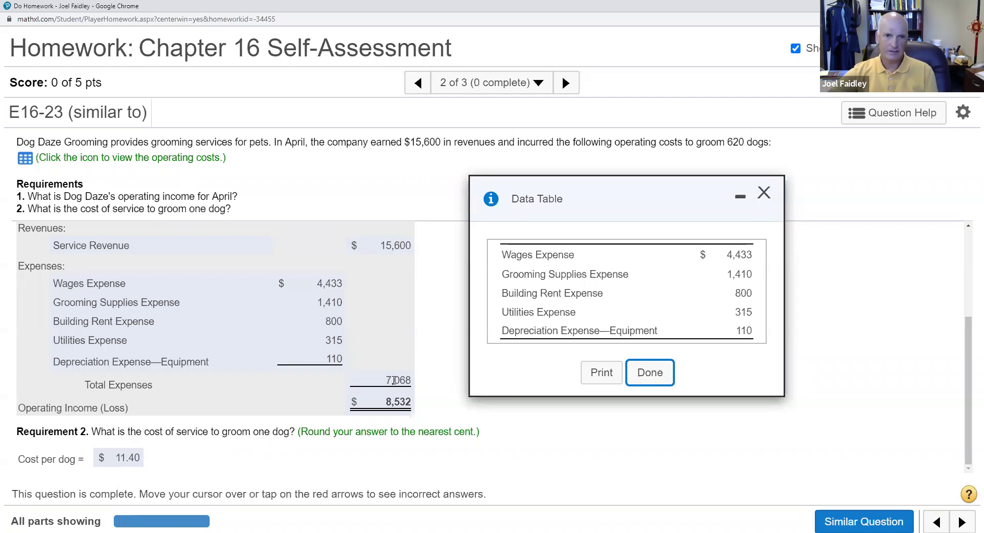
click(22, 161)
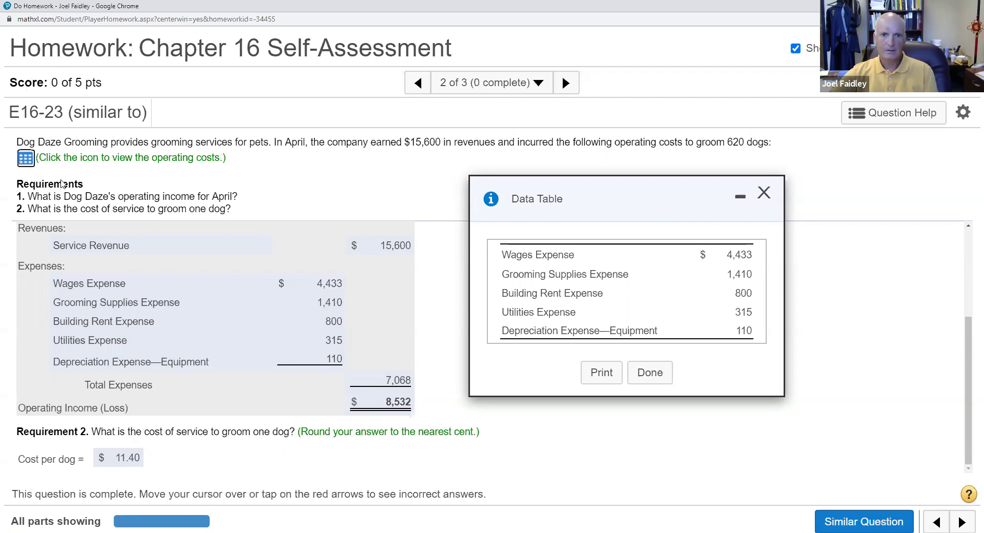
Review the worked solution for the cost of service to groom one dog, and close it and the operating costs table.
scroll(114, 239, up, 3)
click(33, 253)
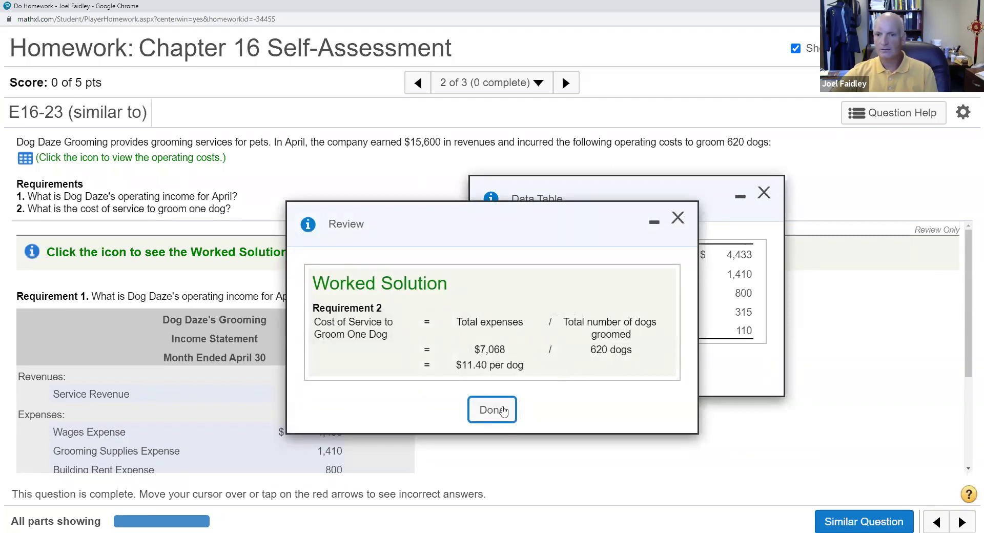
click(503, 411)
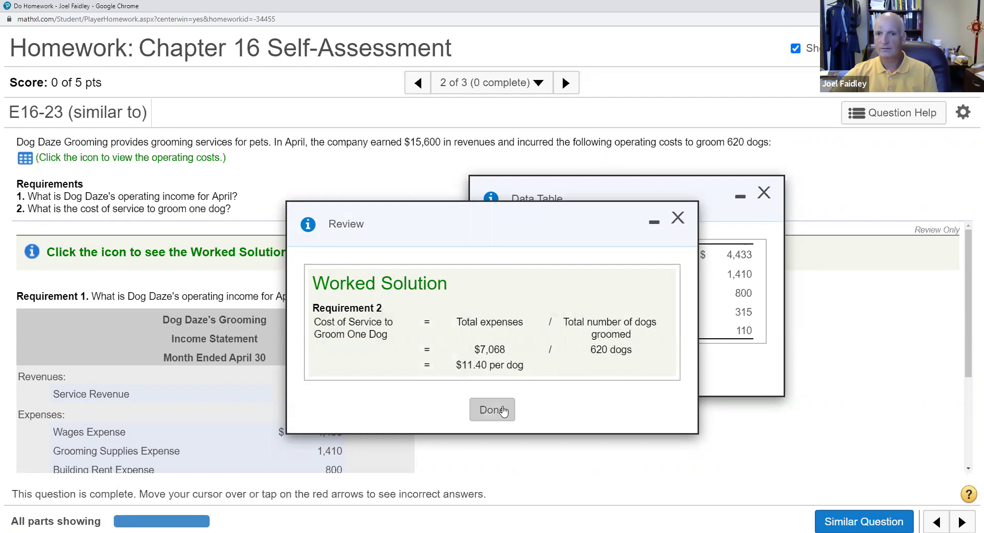
scroll(455, 385, down, 3)
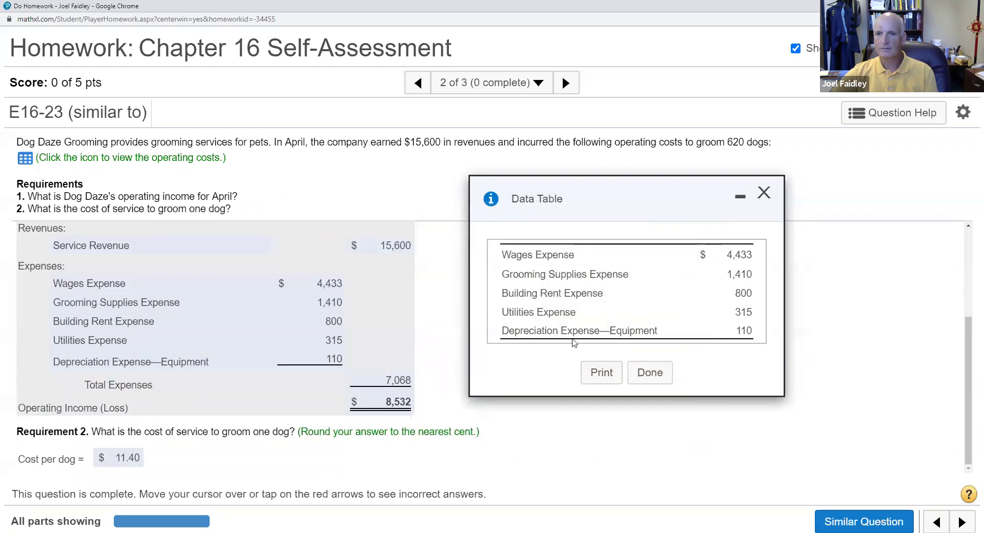
click(661, 374)
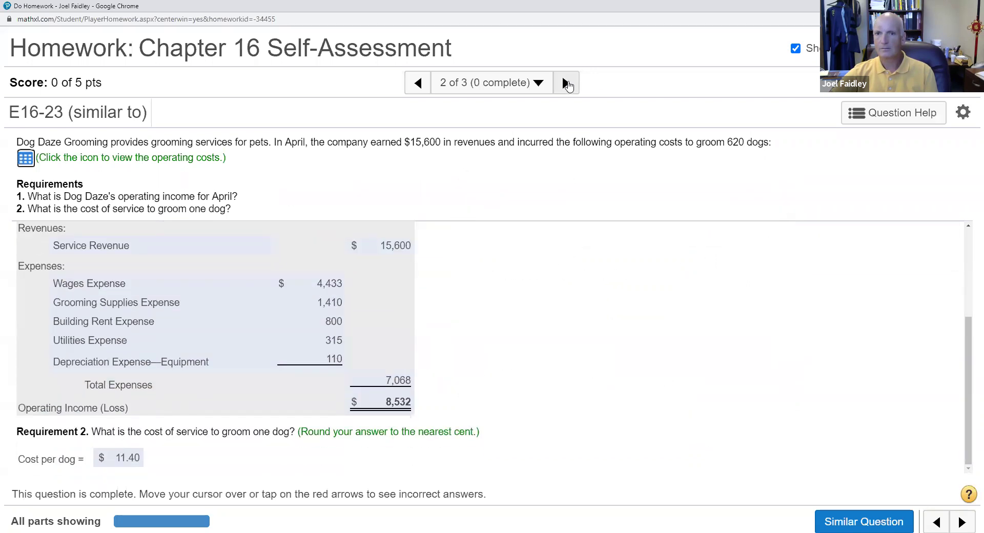
Go to Self-Assessment question 3 and review Renka Shoe Company's direct materials, work-in-process and finished goods calculations through cost of goods sold.
click(567, 83)
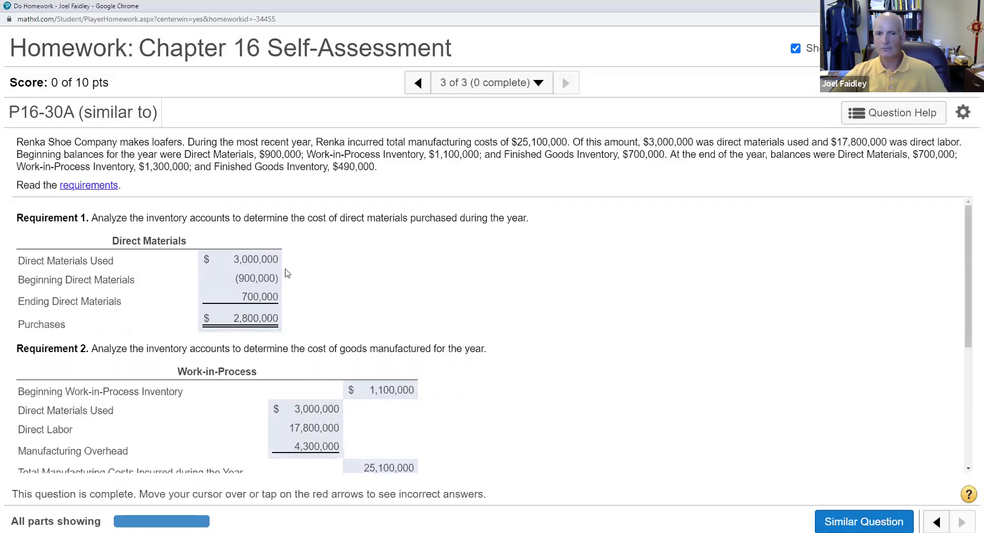
scroll(324, 297, down, 1)
scroll(307, 303, down, 1)
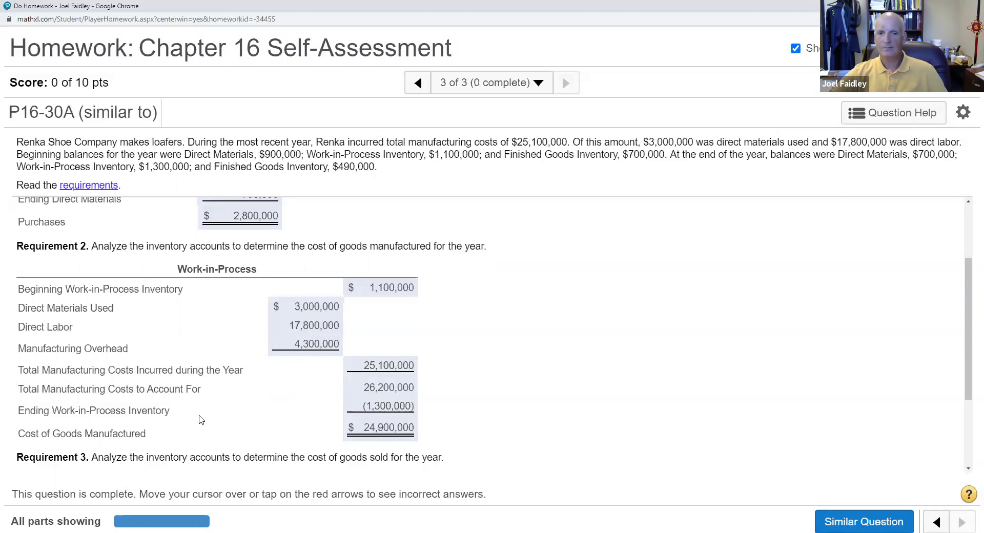
scroll(202, 419, down, 3)
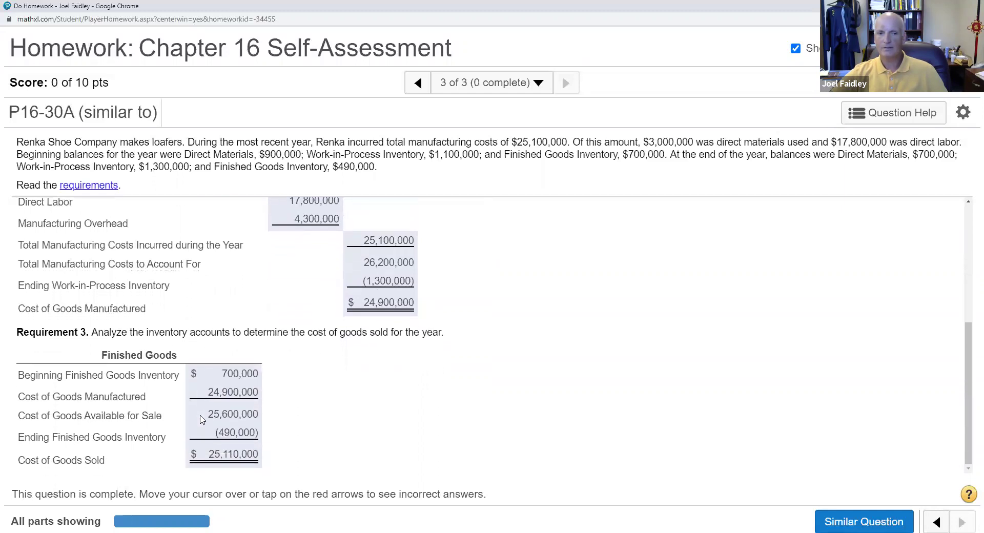